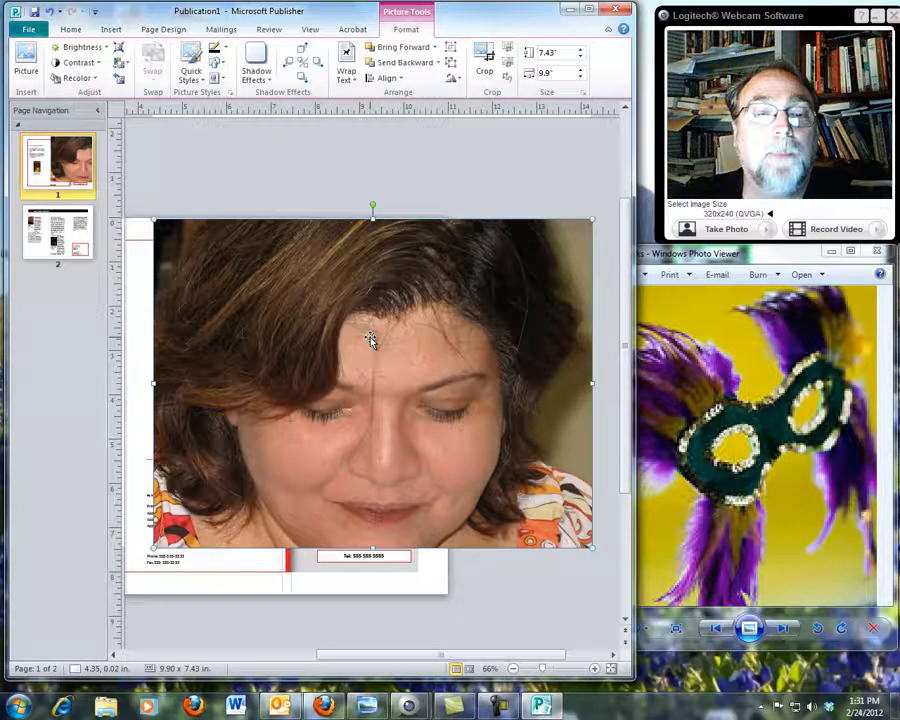
Delete the oversized portrait from page 1 and insert the picture Oct08 012 from the Desktop.
key("Delete")
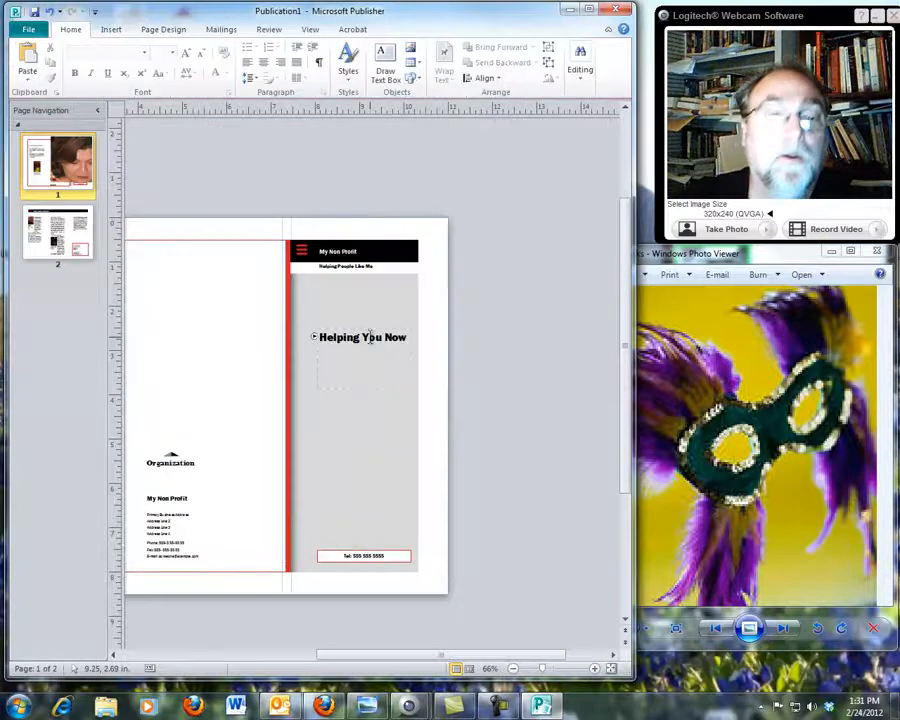
left_click(112, 30)
left_click(128, 56)
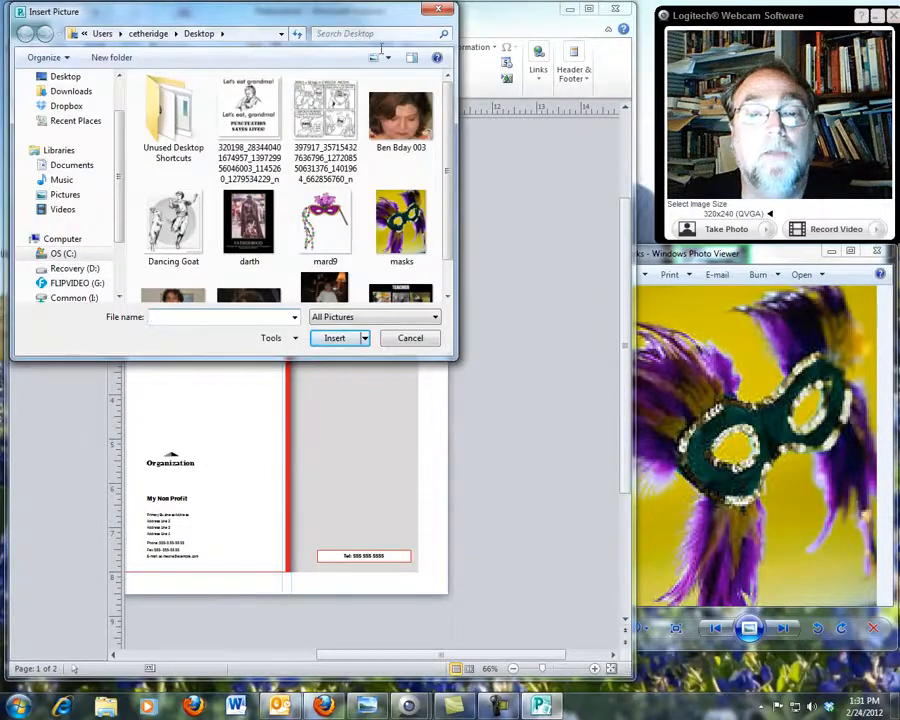
left_click_drag(370, 17, 358, 55)
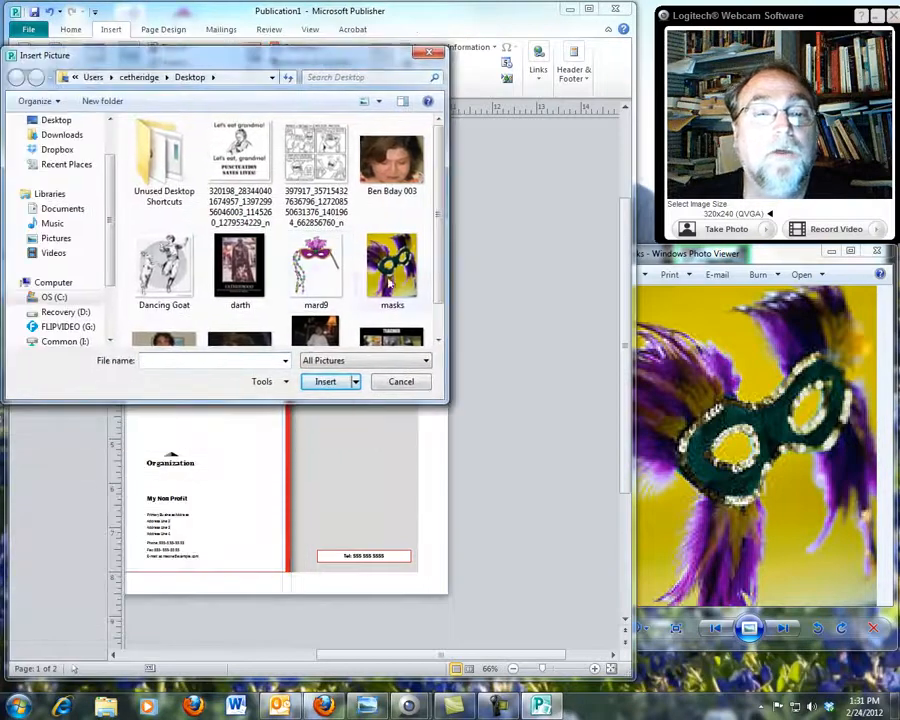
scroll(437, 245, "down", 1)
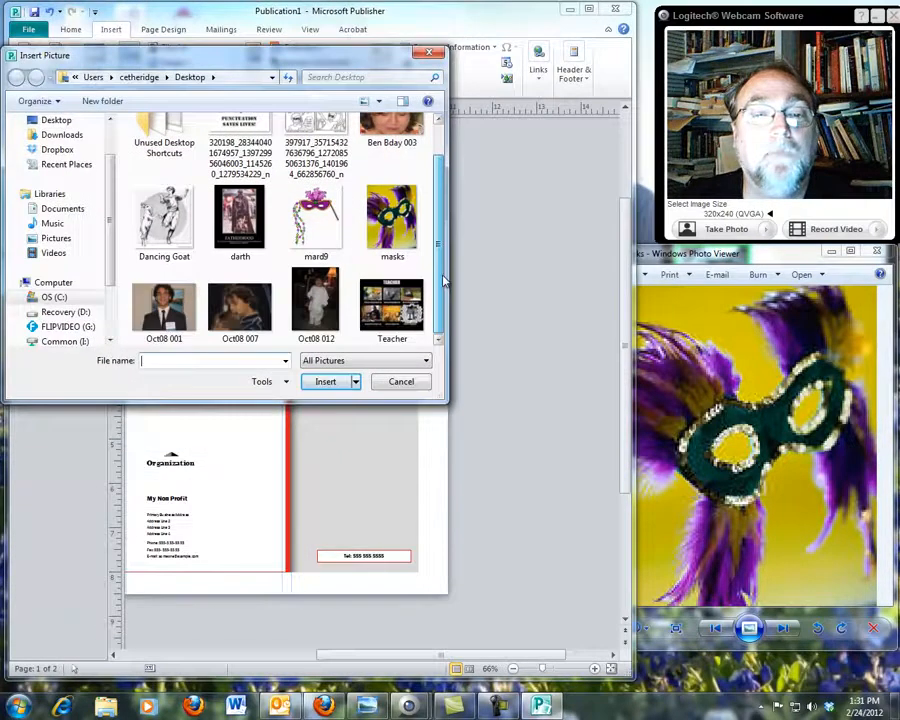
double_click(318, 300)
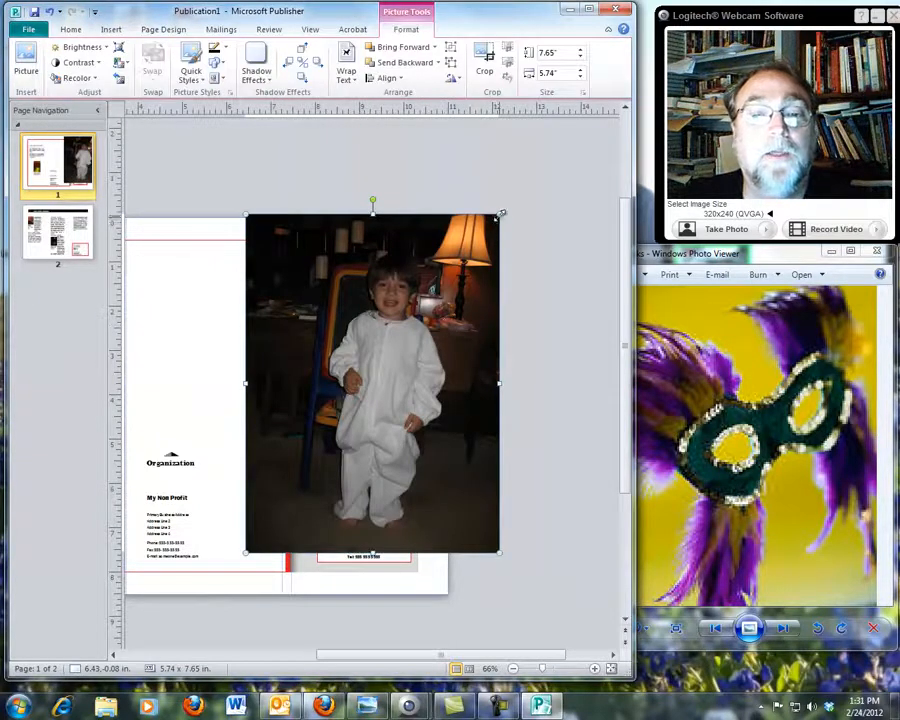
Shrink the inserted picture to about 2.52 x 3.36 in and place it beneath the "Helping You Now" heading on the front panel.
left_click_drag(502, 212, 391, 357)
left_click_drag(303, 401, 371, 327)
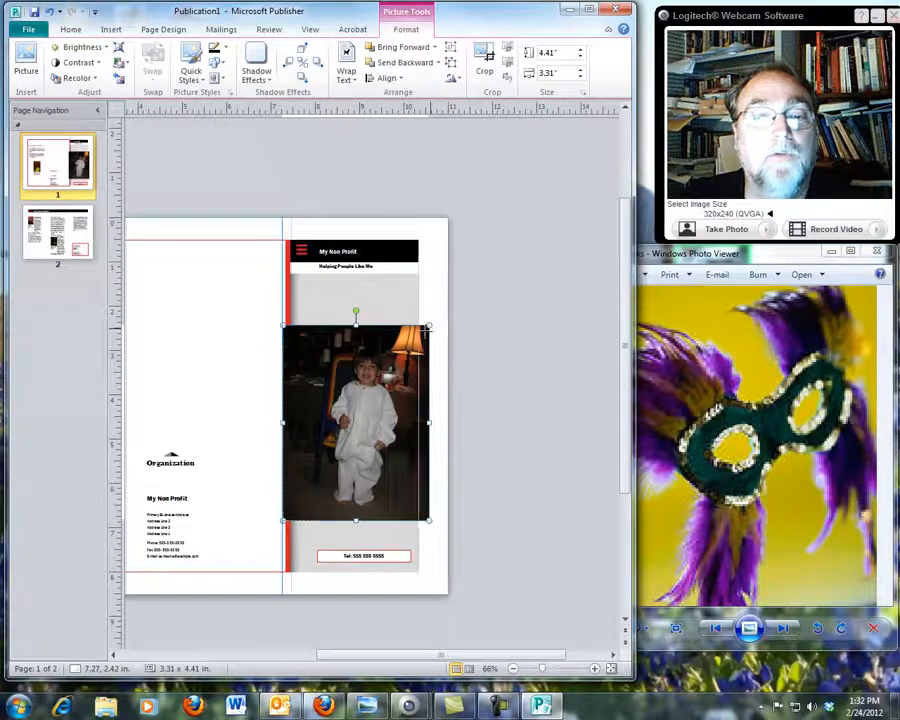
left_click_drag(430, 326, 403, 362)
left_click_drag(277, 358, 290, 370)
left_click_drag(335, 420, 342, 410)
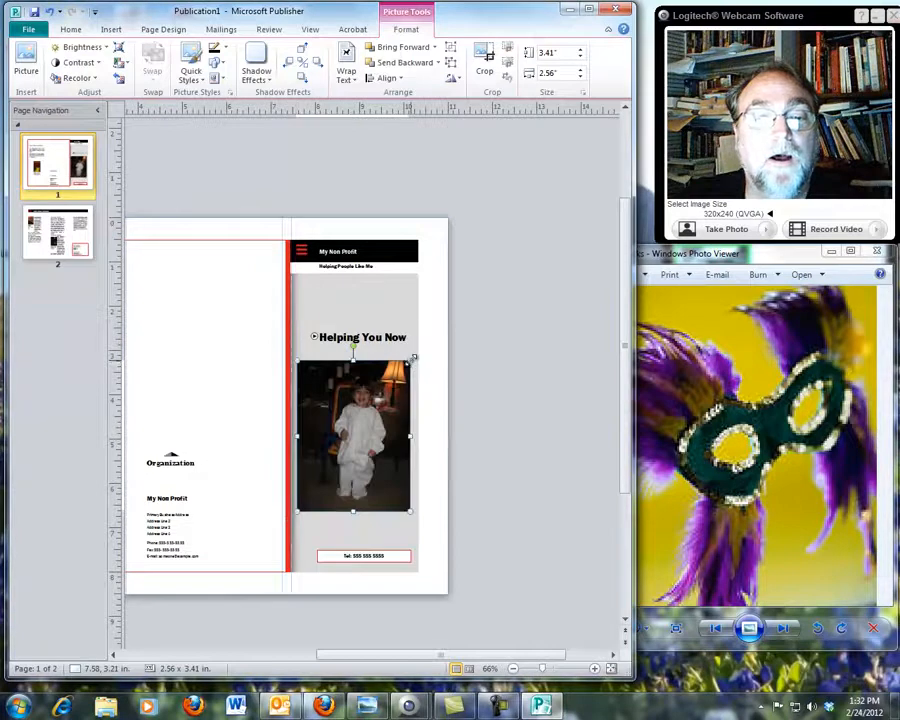
mouse_move(410, 358)
left_mouse_down()
mouse_move(484, 289)
mouse_move(420, 368)
mouse_move(412, 358)
left_mouse_up()
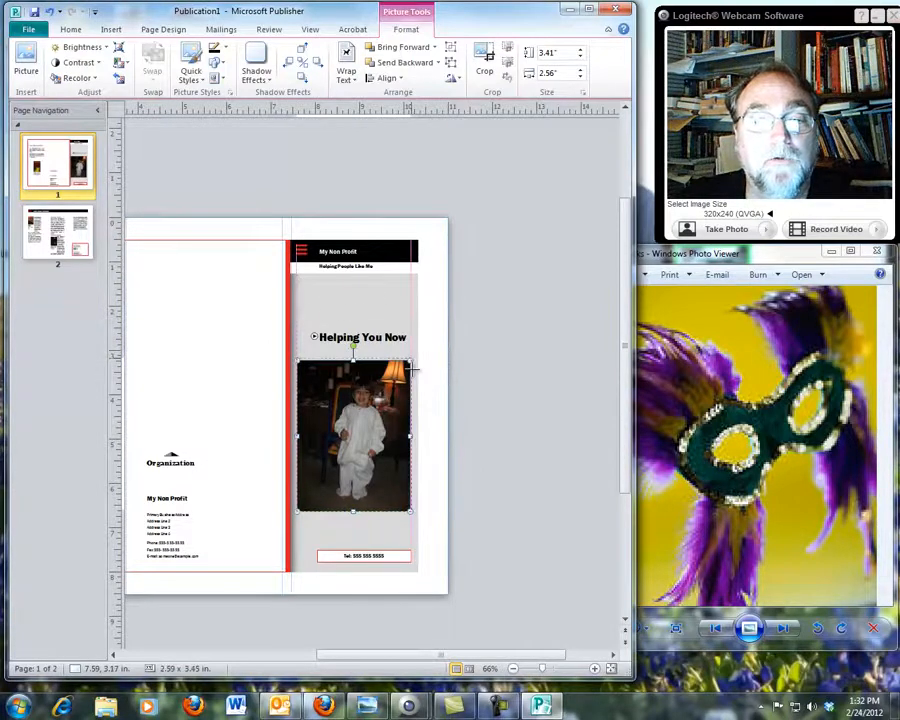
left_click_drag(290, 358, 300, 362)
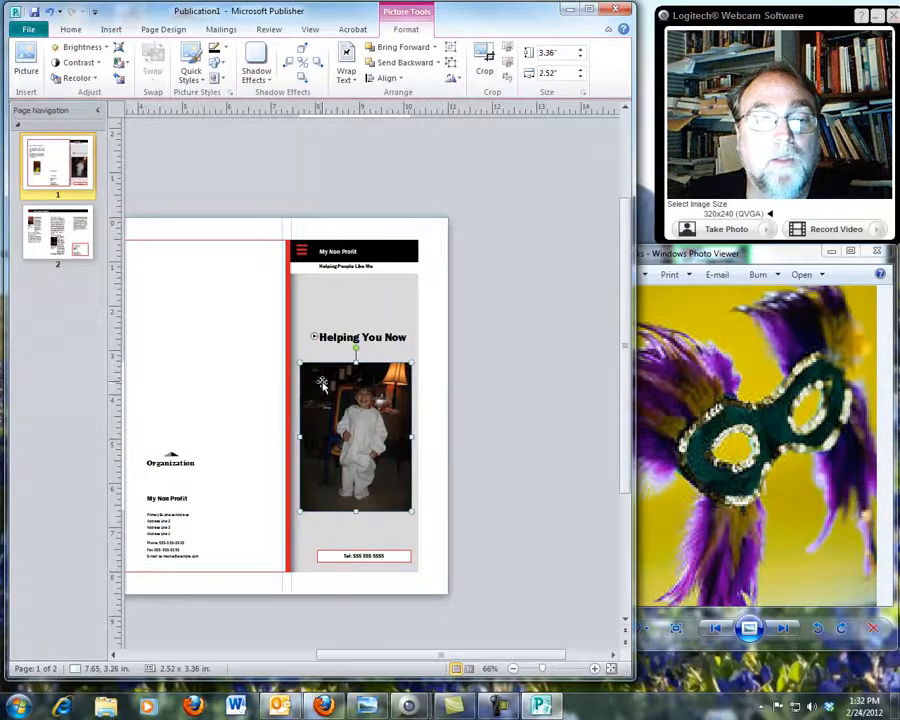
Scale the front panel picture to 21 % of its original size with the aspect ratio locked.
right_click(365, 424)
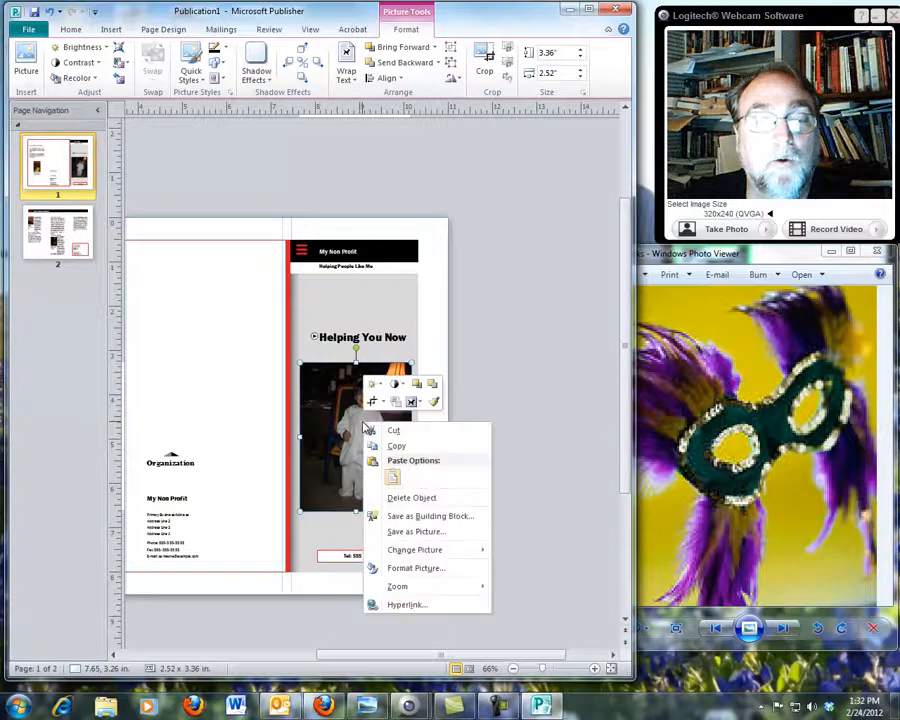
left_click(416, 570)
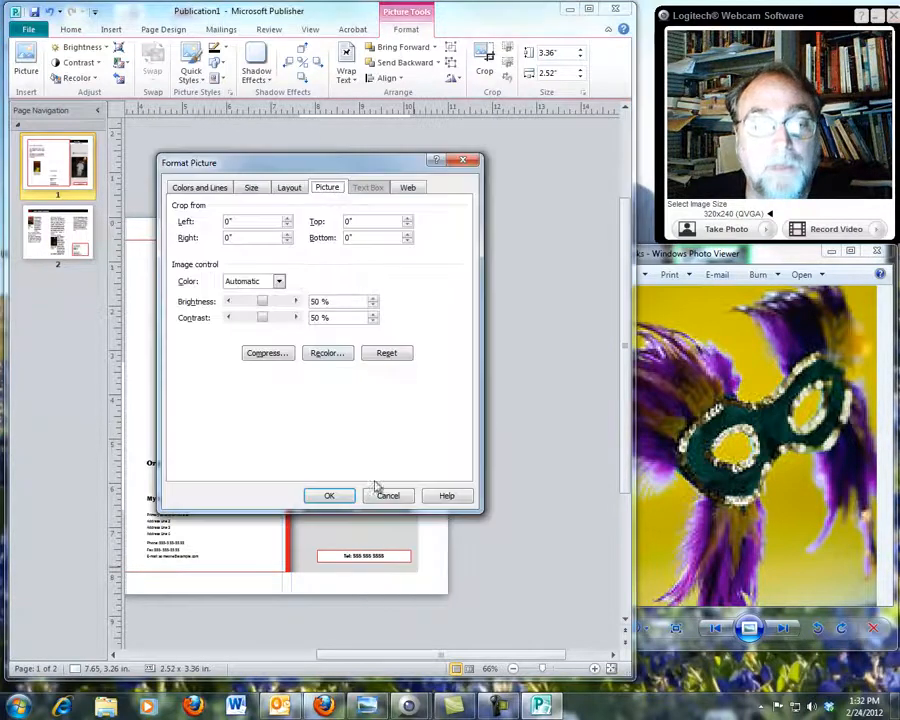
left_click(253, 189)
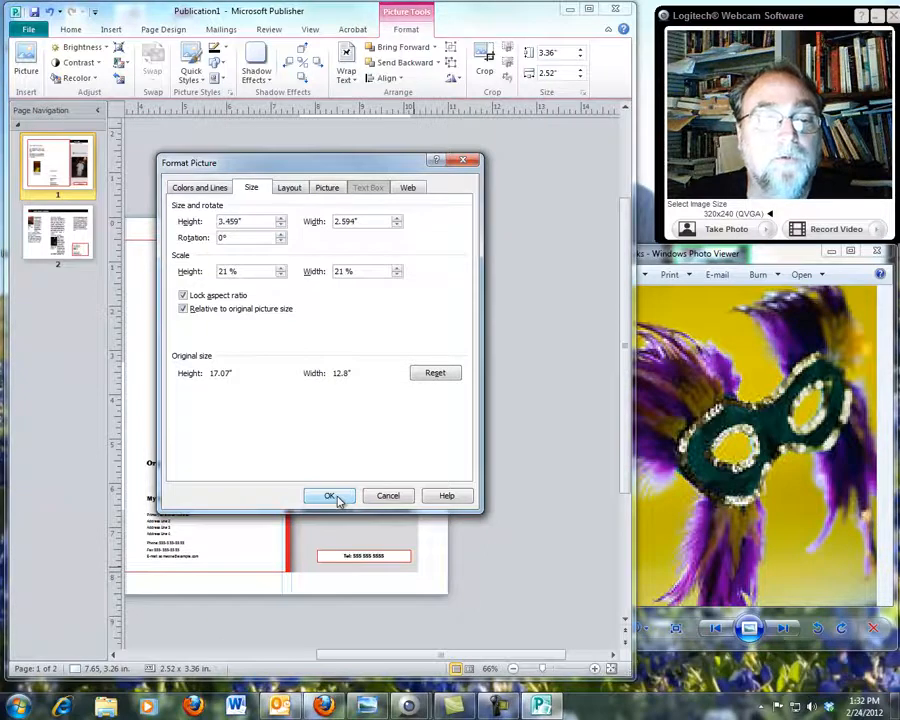
left_click(336, 497)
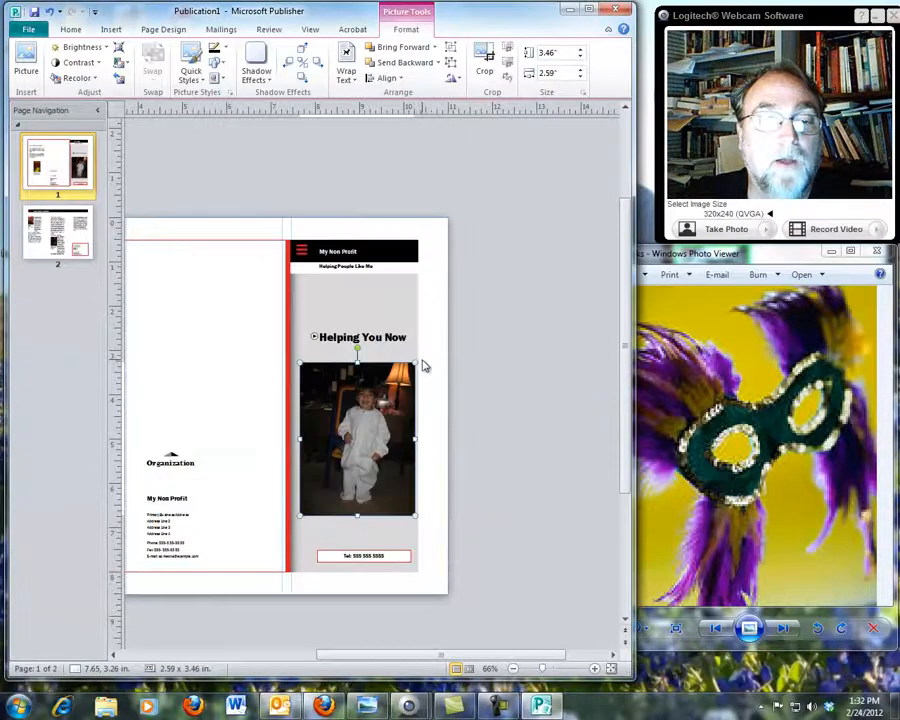
Resize the front panel picture to about 2.53 x 3.37 in and reposition it in the grey area between the heading and the phone box.
left_click_drag(416, 361, 412, 366)
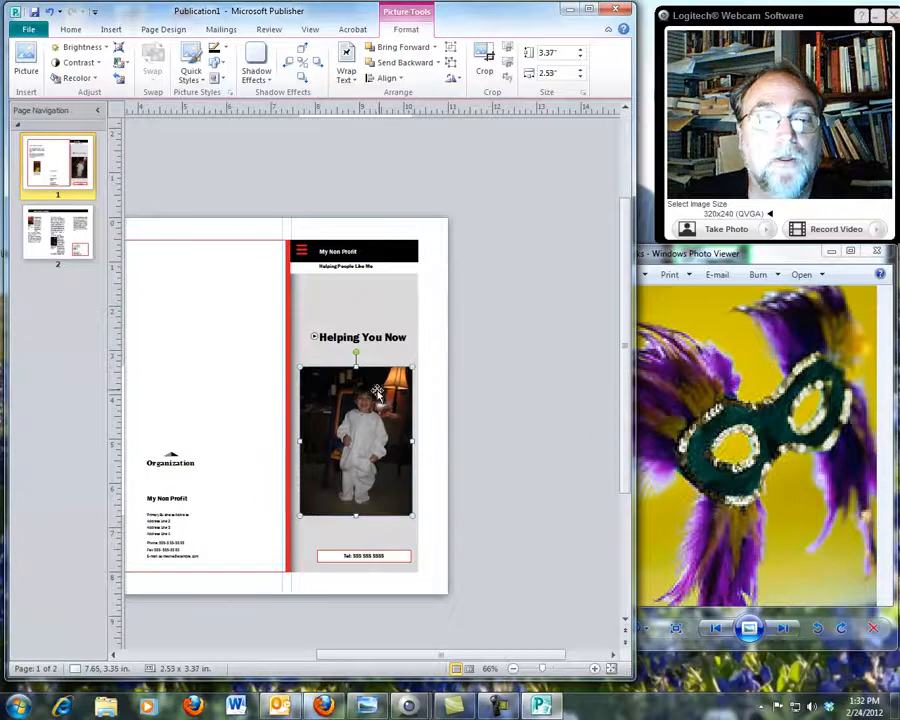
left_click_drag(347, 436, 360, 411)
left_click_drag(383, 367, 373, 340)
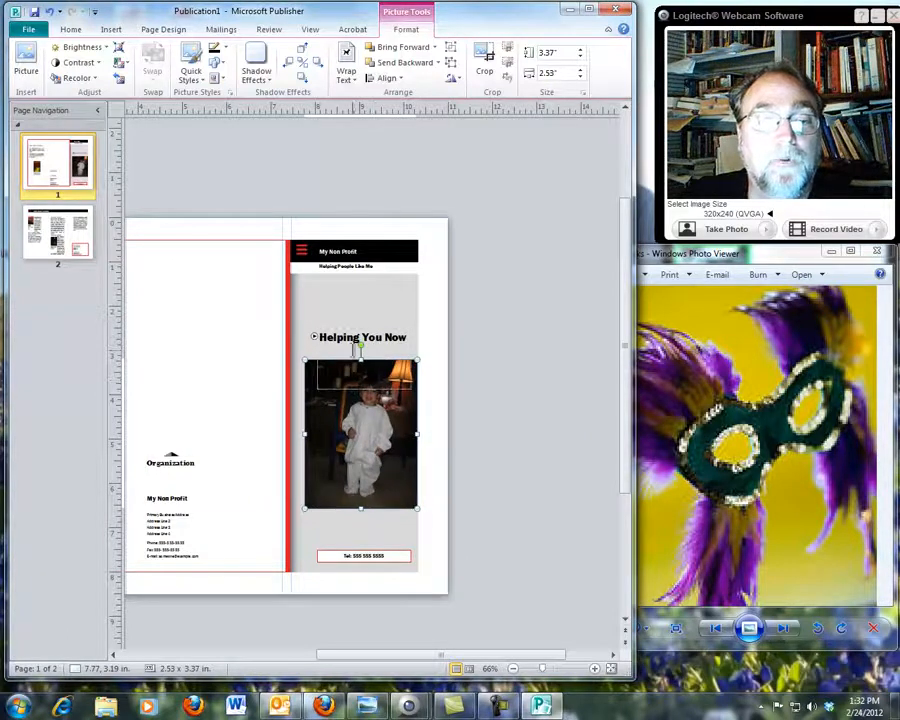
Replace the placeholder number in the front panel's "Tel:" box with the organization's phone number.
left_click(386, 558)
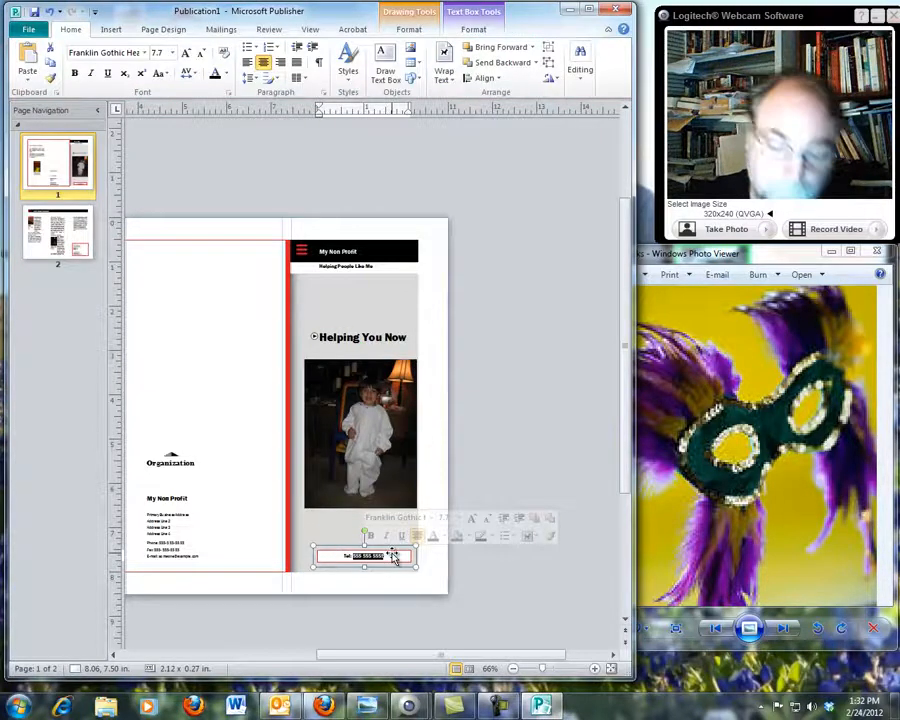
type("50")
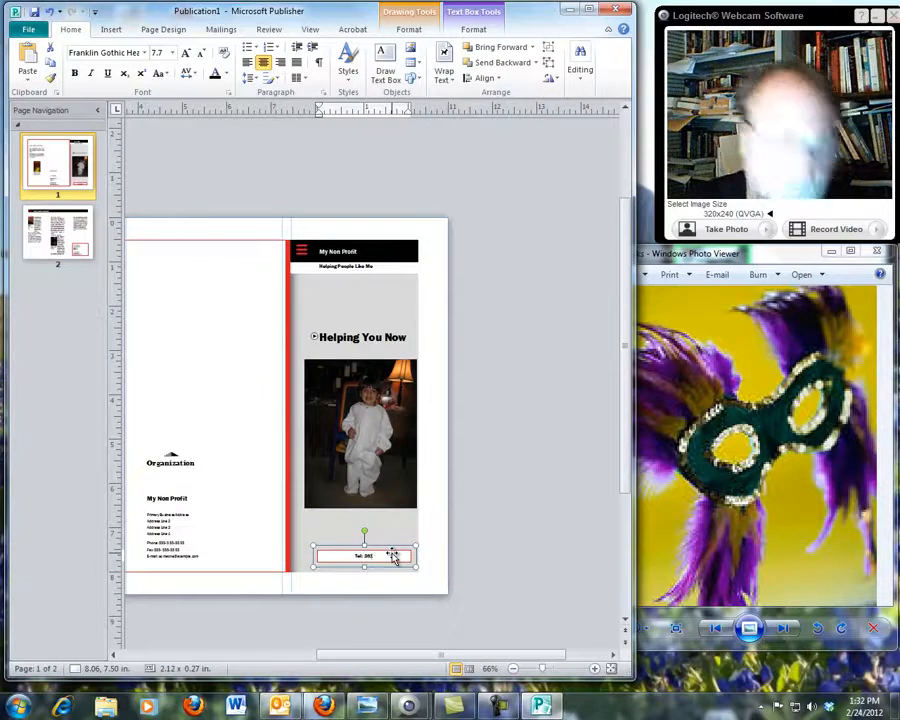
type("3-222")
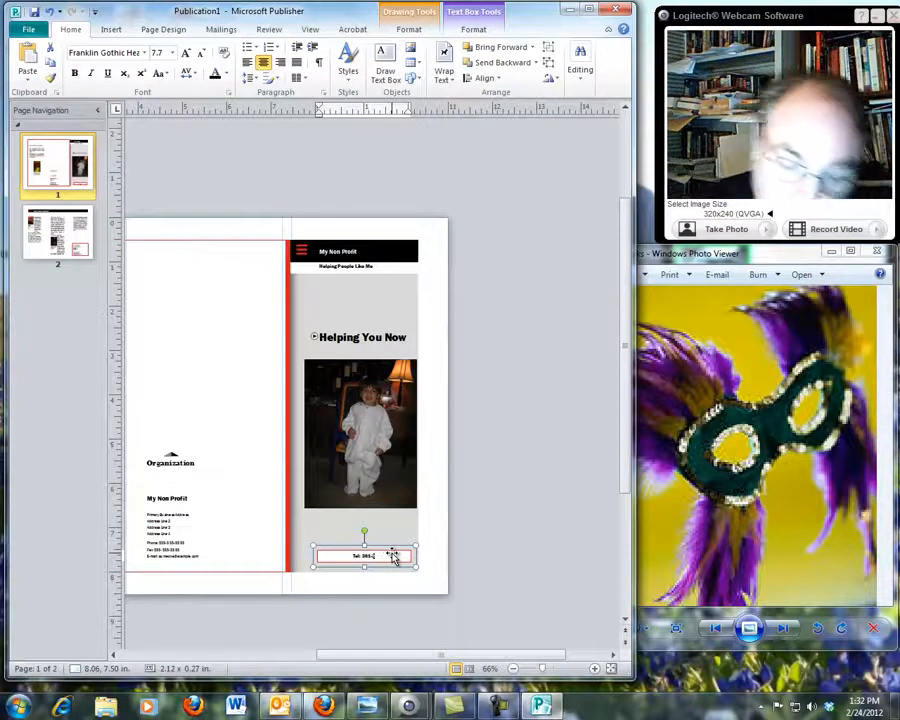
type("-2222")
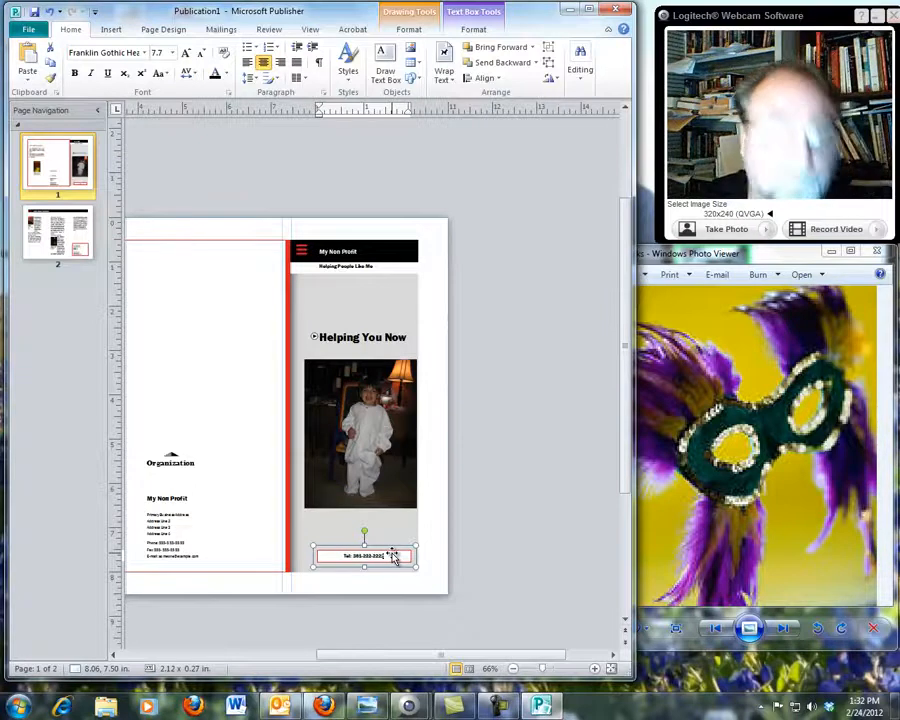
left_click(534, 500)
Move the large red-outlined rectangle on page 1 slightly toward the front panel, to about 1.36, 0.63 in, and select it.
left_click_drag(202, 362, 235, 369)
left_click(481, 283)
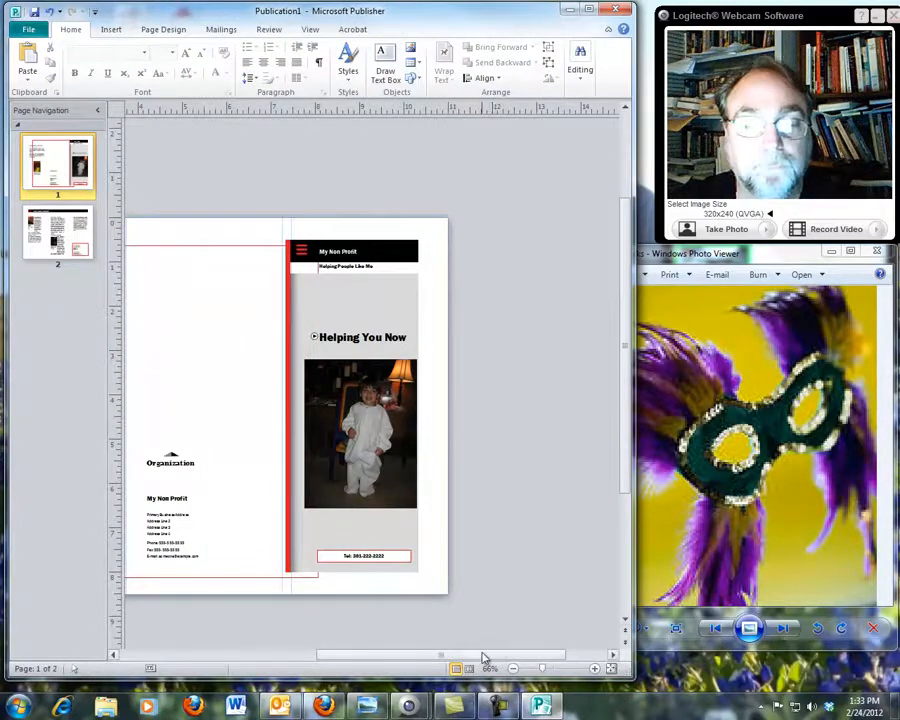
left_click_drag(482, 652, 418, 651)
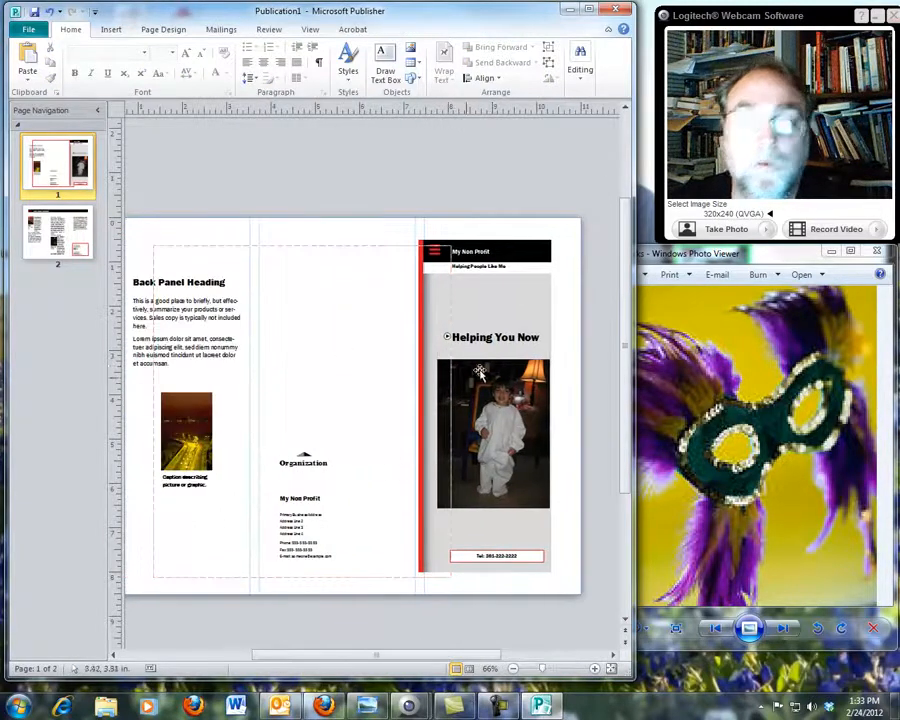
left_click(345, 342)
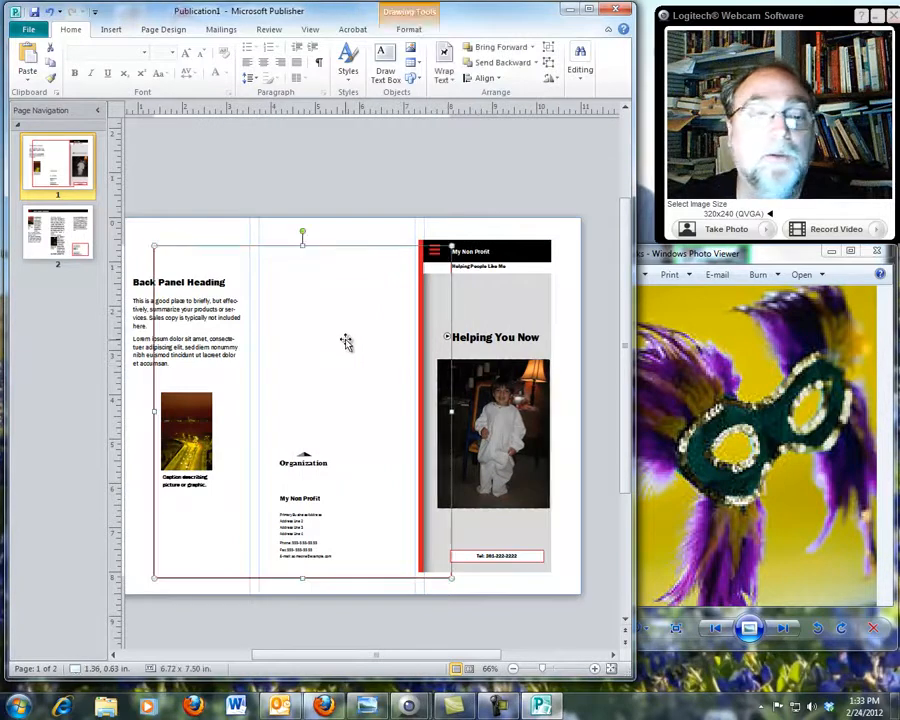
left_click(186, 288)
left_click(313, 342)
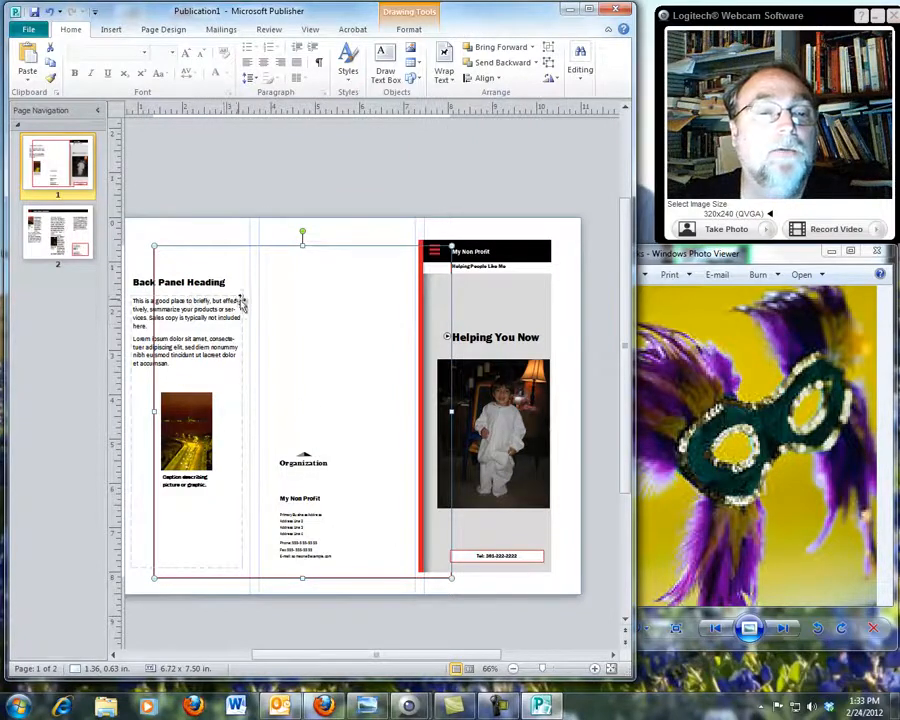
Replace the back panel heading text with "Here When You Need Us".
triple_click(228, 282)
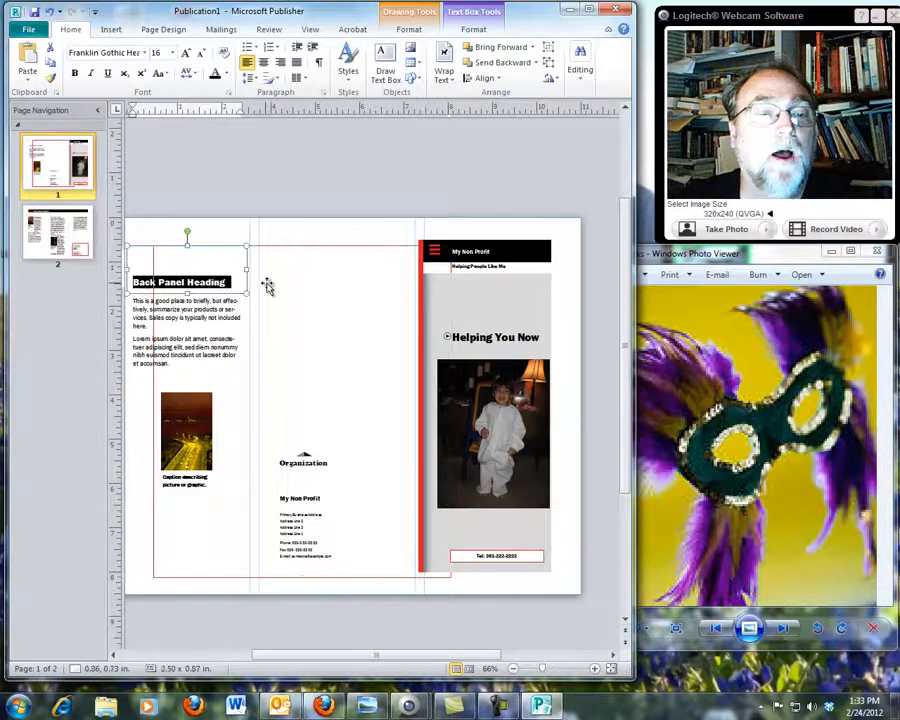
type("He")
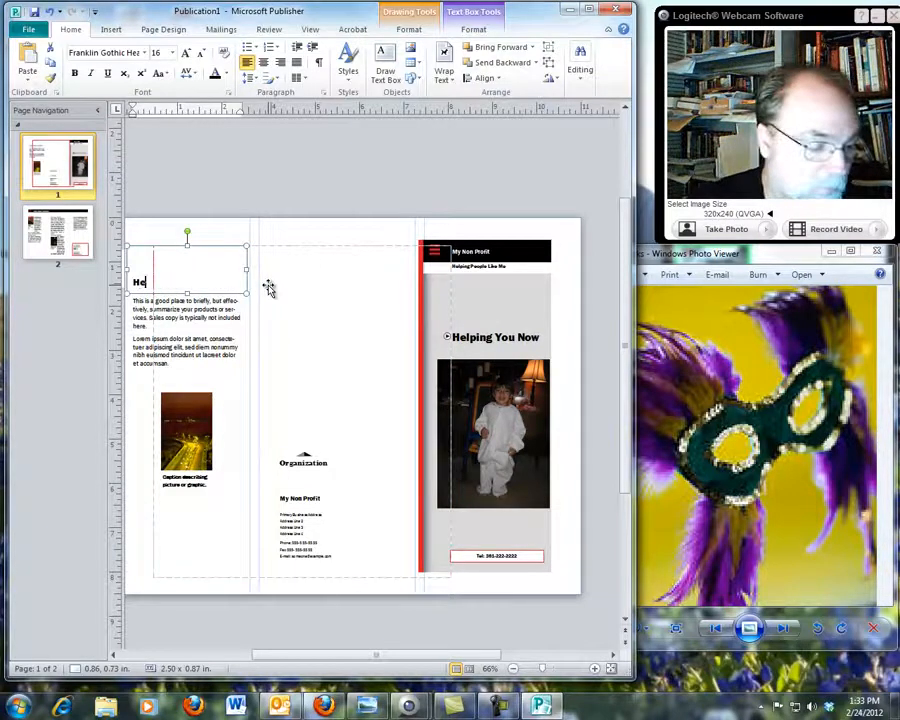
type("re When You Need Us")
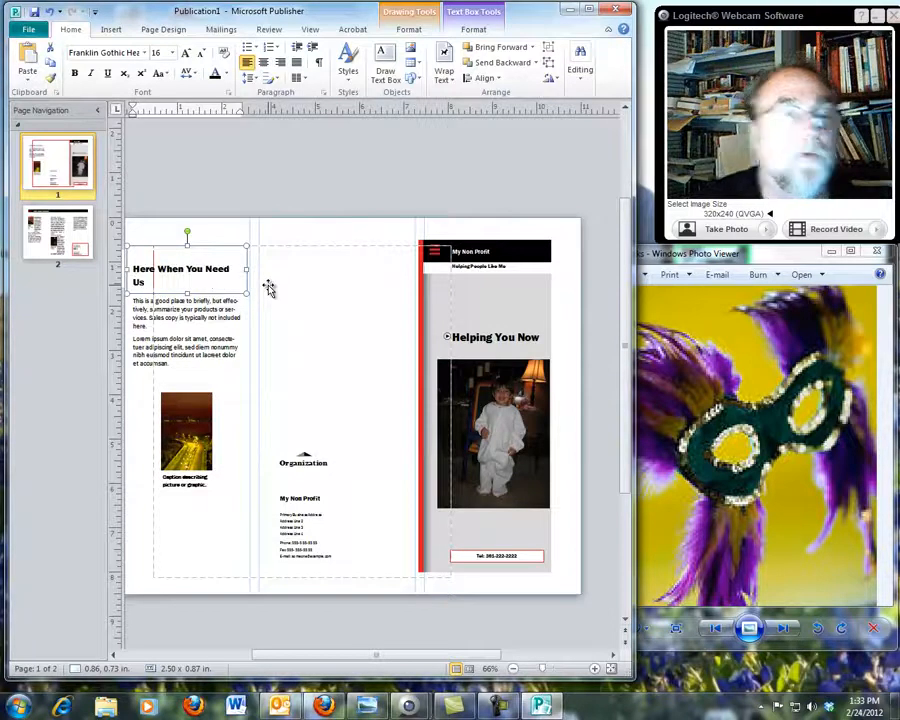
Delete the captioned placeholder picture from the back panel and insert the picture Oct08 001 from the Desktop.
left_click(202, 410)
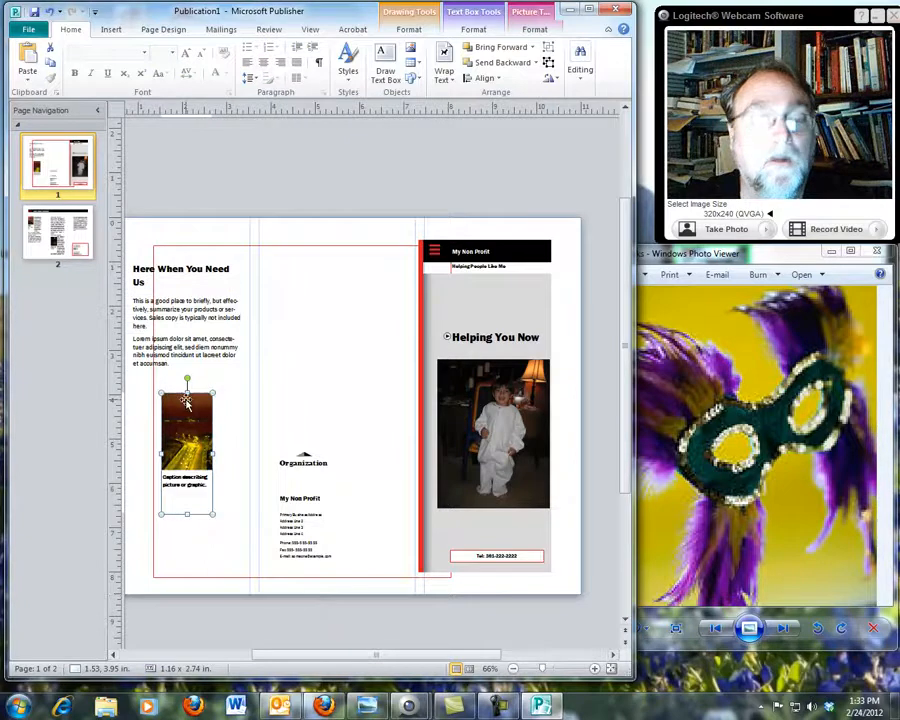
key("Delete")
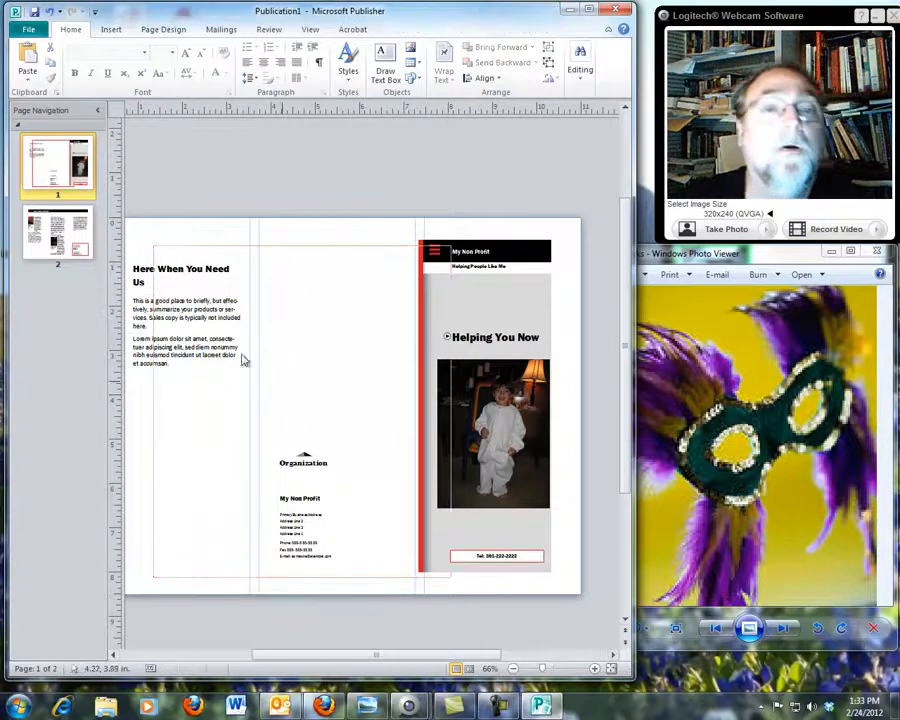
left_click(112, 30)
left_click(129, 62)
left_click_drag(439, 248, 441, 298)
double_click(163, 306)
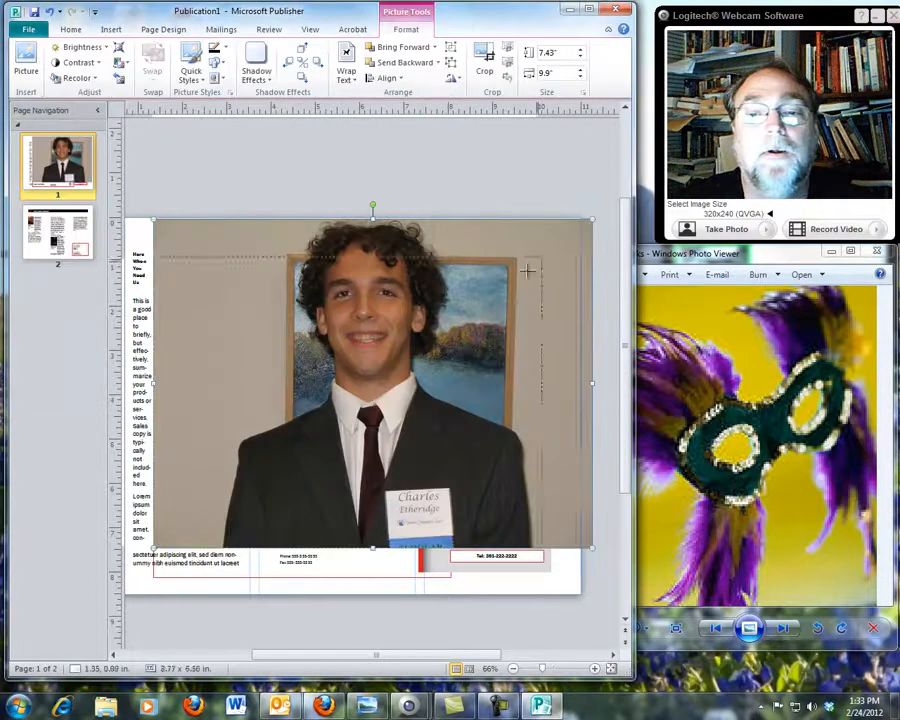
Shrink the new picture to about 2.59 x 1.94 in and place it below the back panel's body text.
left_click_drag(586, 224, 211, 333)
left_click_drag(466, 316, 407, 358)
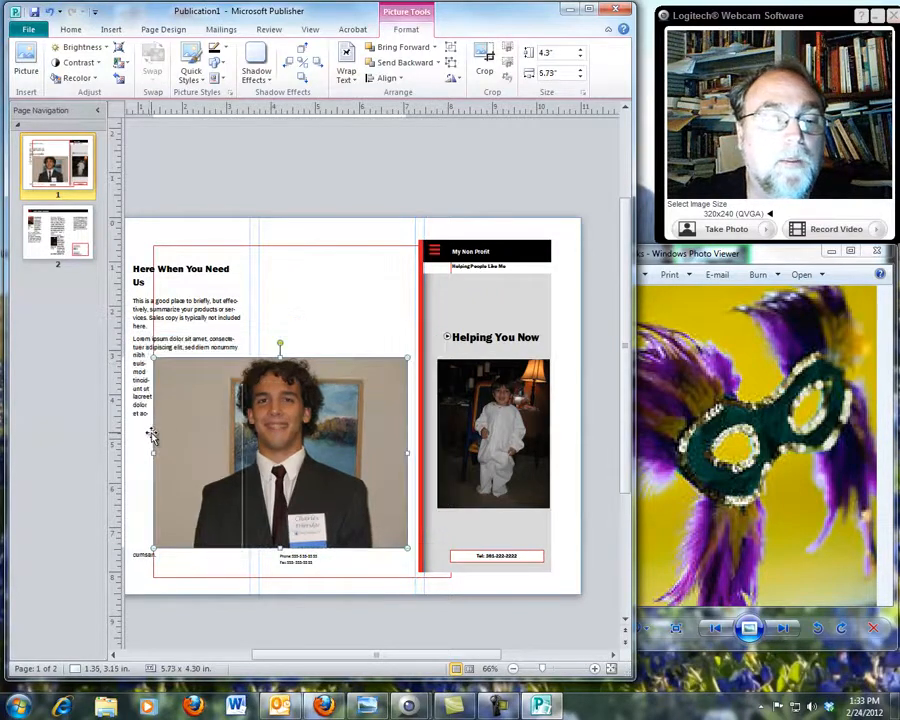
left_click_drag(154, 363, 221, 410)
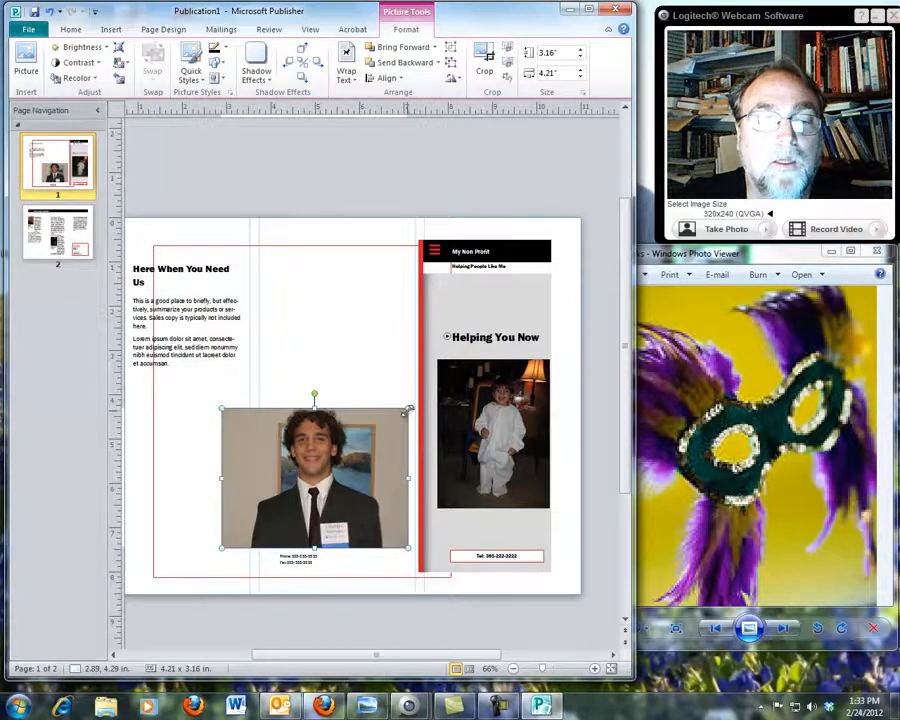
left_click_drag(407, 410, 386, 424)
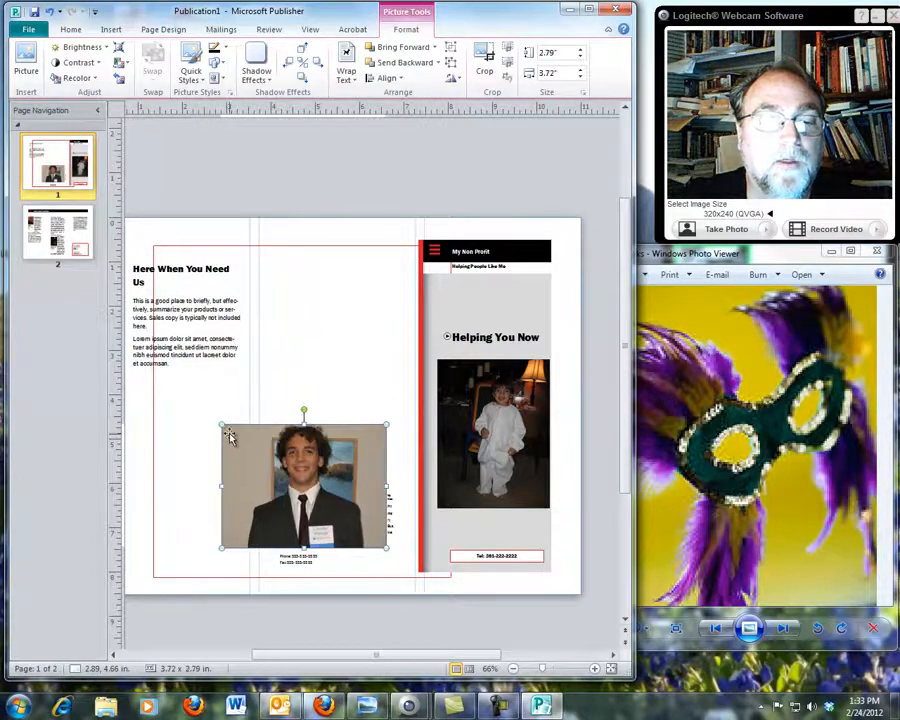
left_click_drag(222, 424, 259, 453)
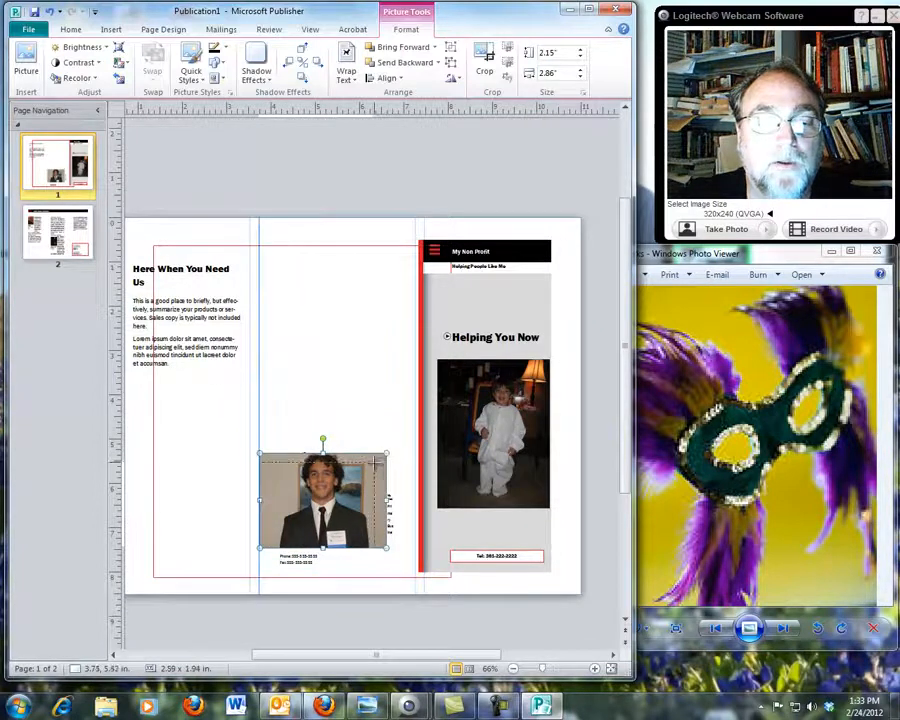
left_click_drag(388, 454, 375, 462)
left_click_drag(316, 501, 227, 411)
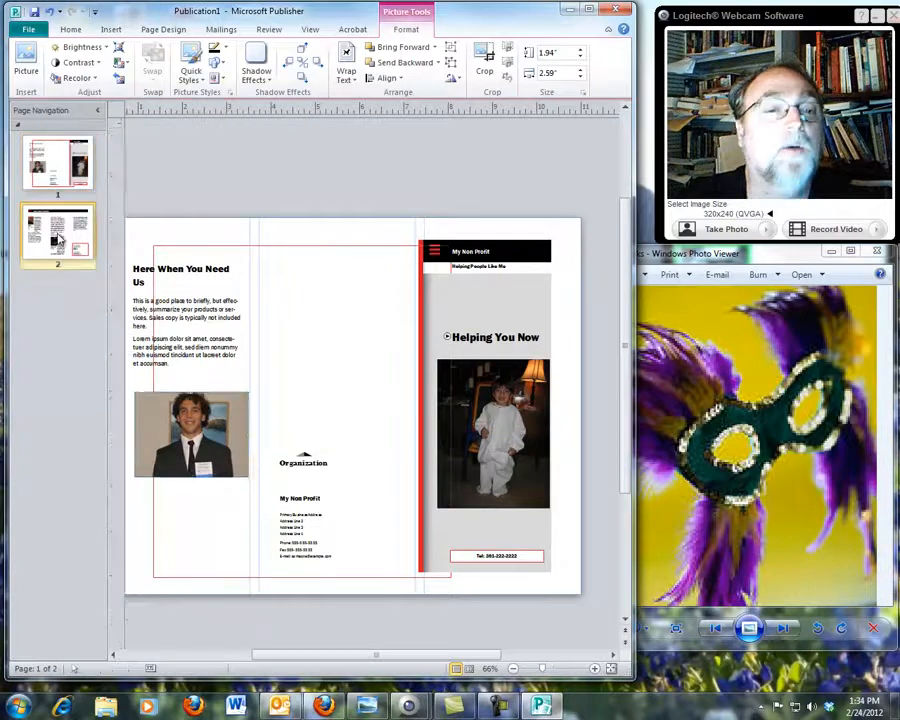
Delete the captioned bridge placeholder picture from the first inside panel on page 2.
left_click(57, 233)
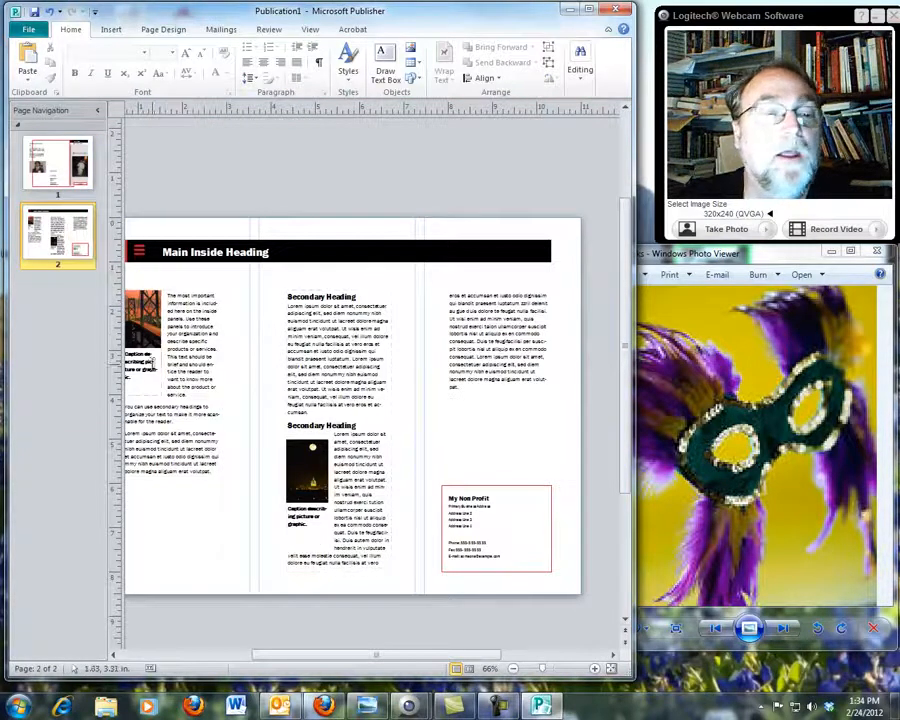
left_click(157, 305)
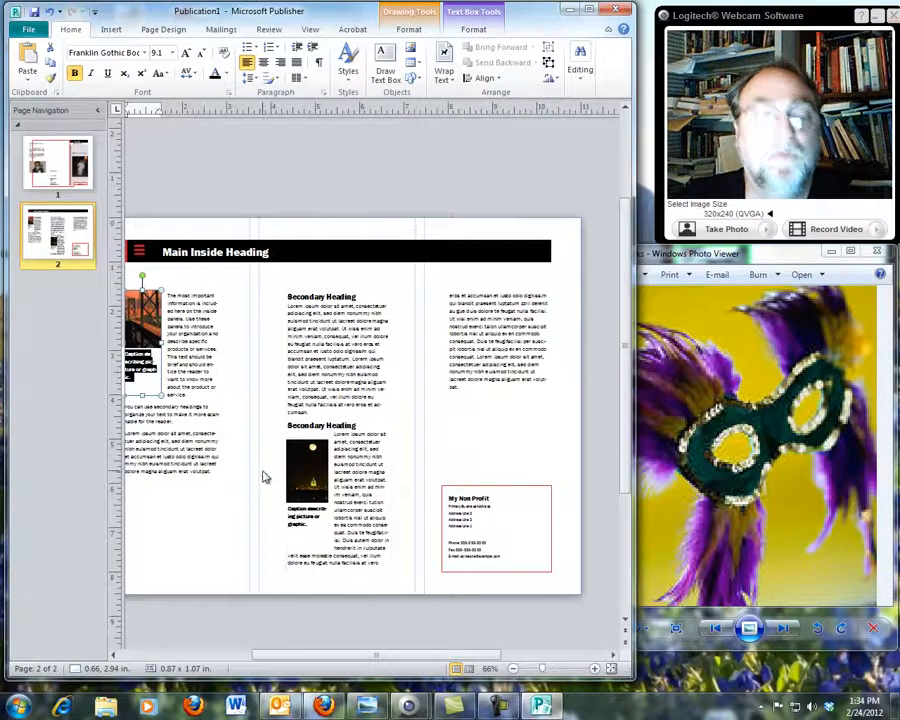
left_click_drag(305, 655, 252, 656)
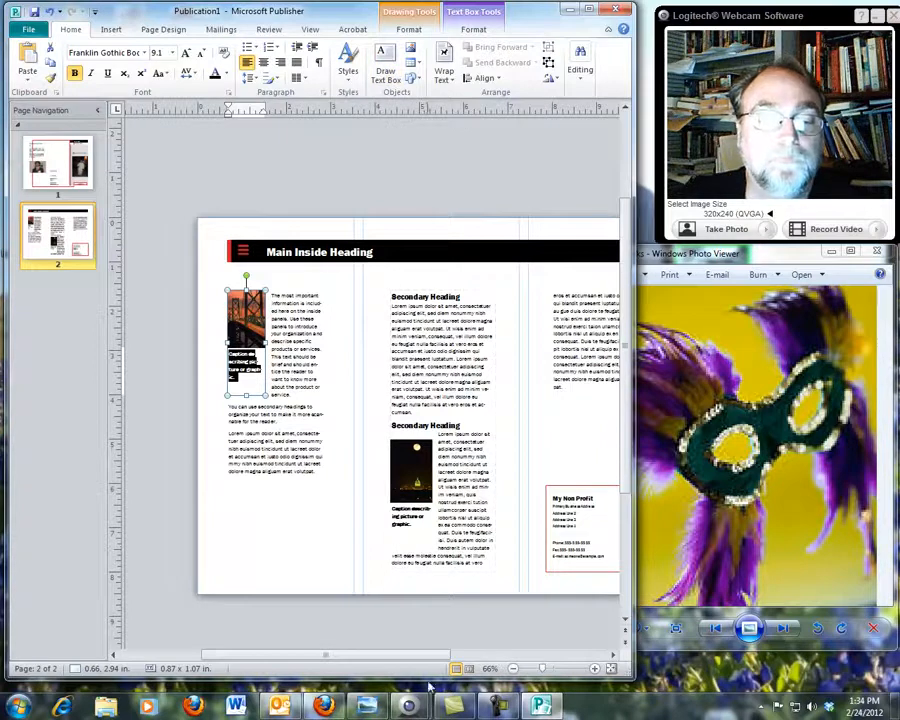
left_click(245, 319)
key("Delete")
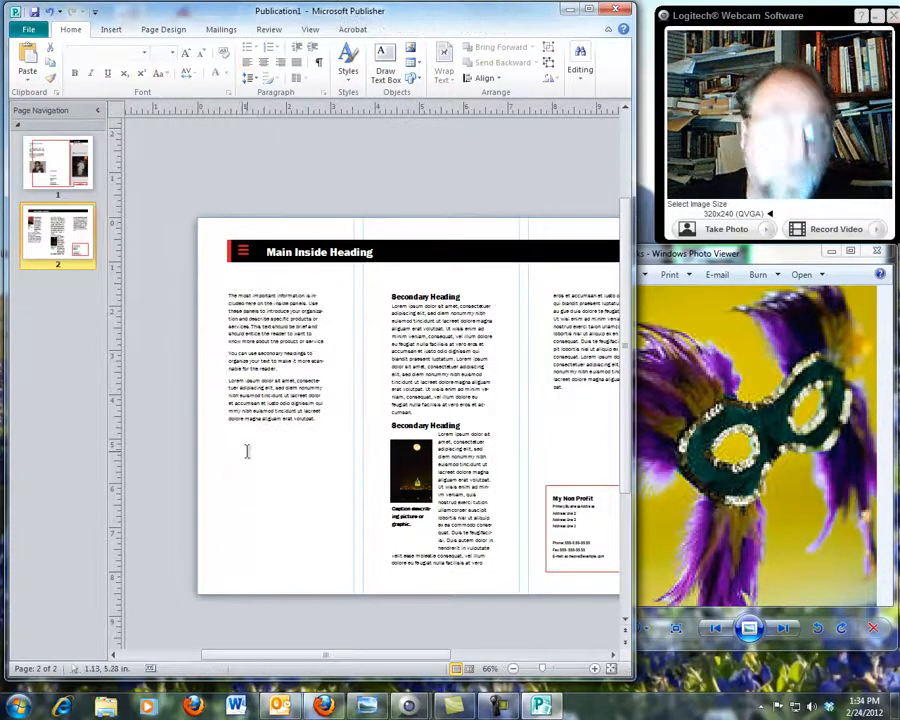
Insert the dark photo of two young people from the Desktop folder onto page 2.
left_click(112, 30)
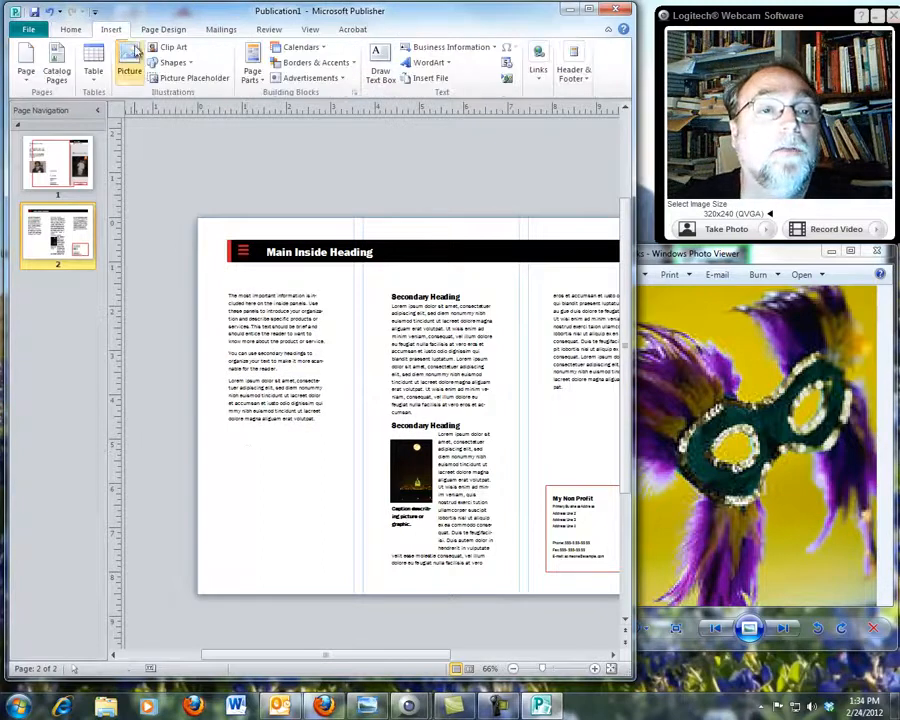
left_click(128, 58)
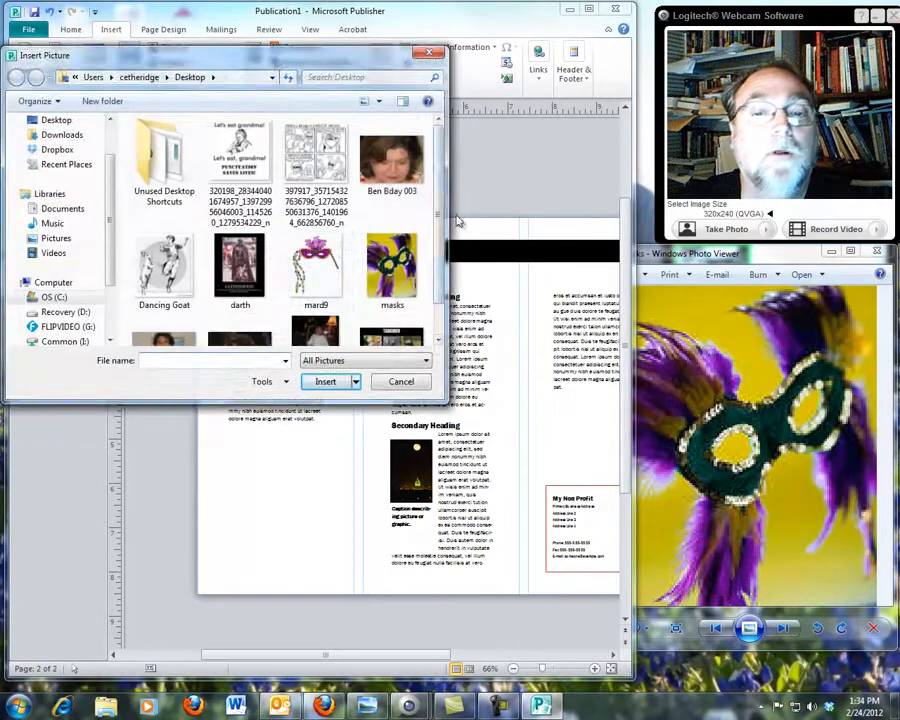
scroll(318, 330, "down", 1)
left_click(255, 325)
left_click(330, 378)
Shrink the inserted photo to fit within the first inside panel's width and place it above the body text, under the main heading bar.
left_click_drag(594, 216, 430, 342)
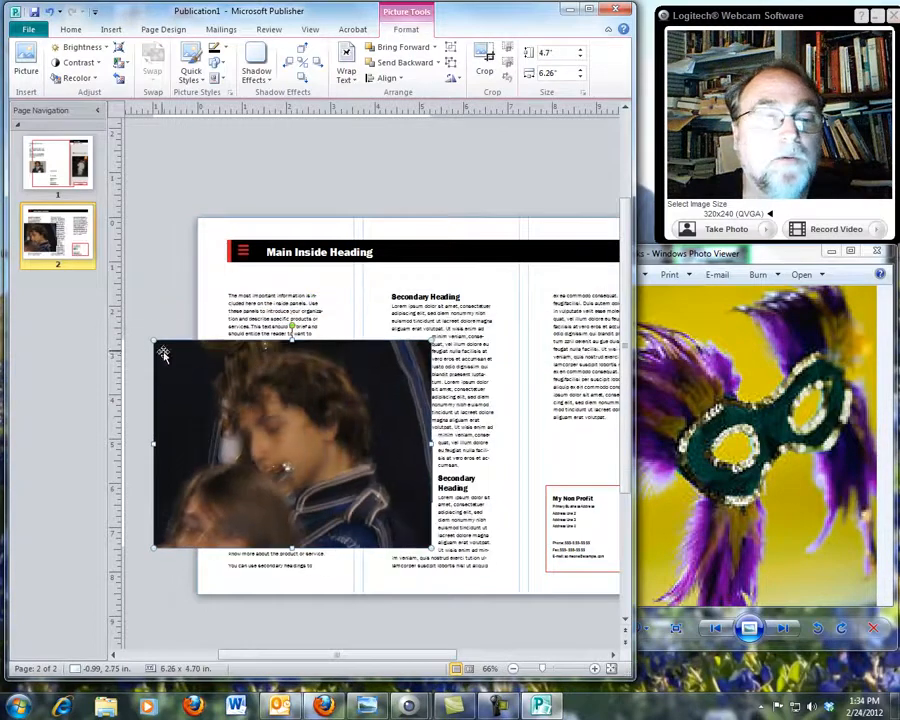
left_click_drag(153, 347, 225, 385)
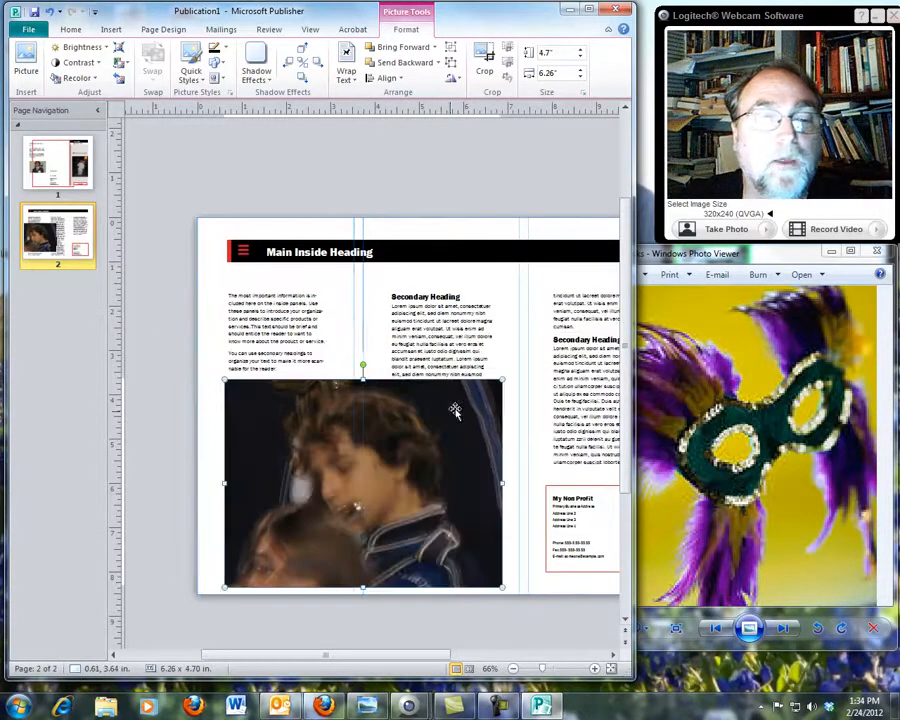
left_click_drag(506, 378, 360, 486)
left_click_drag(305, 507, 300, 302)
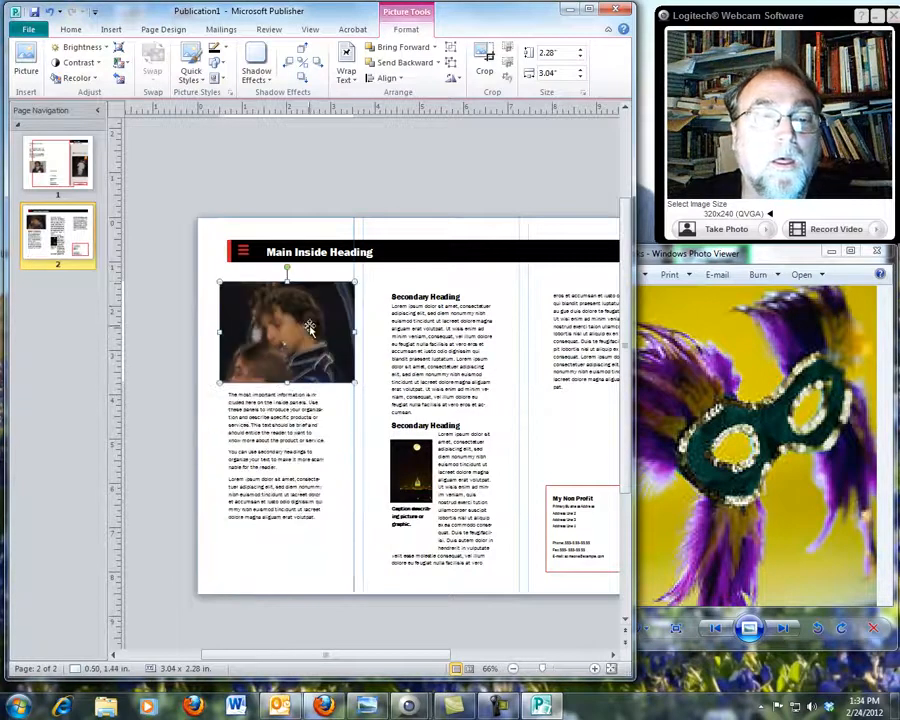
left_click_drag(217, 280, 235, 293)
mouse_move(294, 349)
left_mouse_down()
mouse_move(283, 335)
mouse_move(290, 340)
left_mouse_up()
left_click(304, 446)
left_click(357, 337)
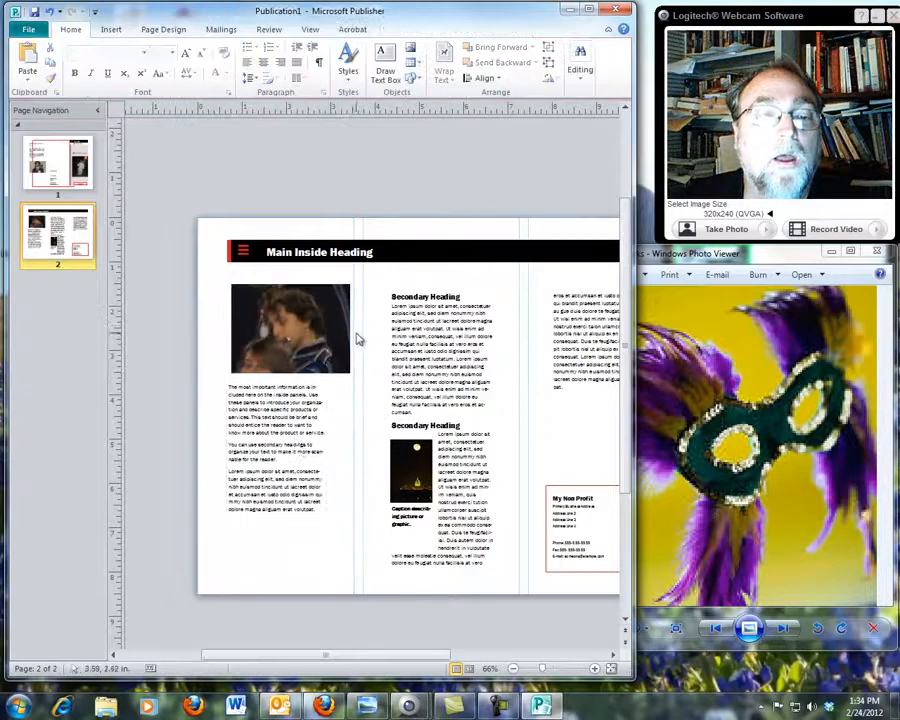
Delete the placeholder body text below the new photo on the first inside panel.
scroll(325, 284, "down", 1)
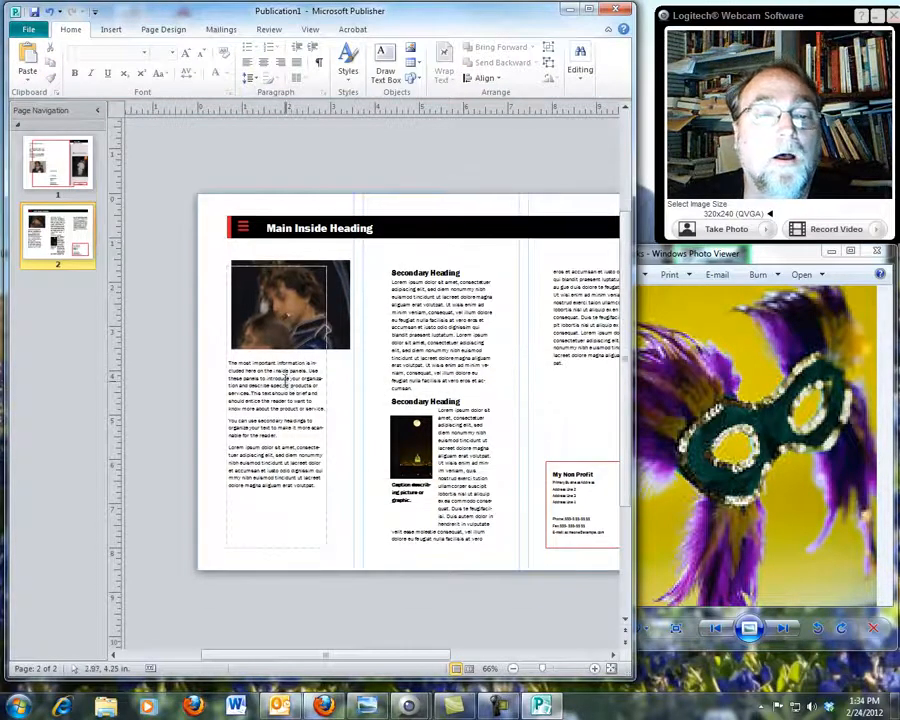
left_click(287, 389)
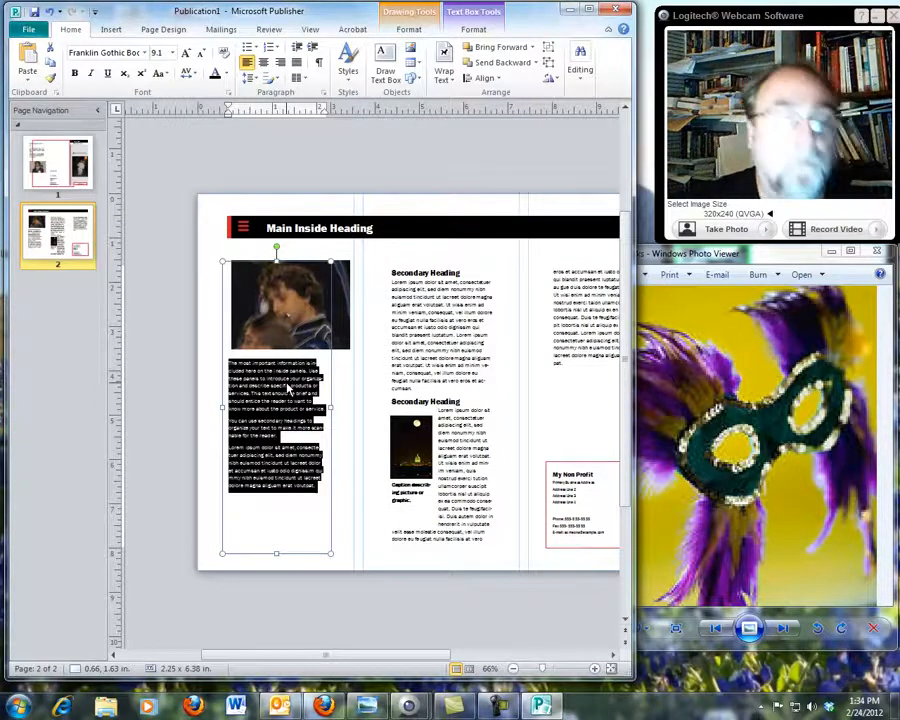
key("Delete")
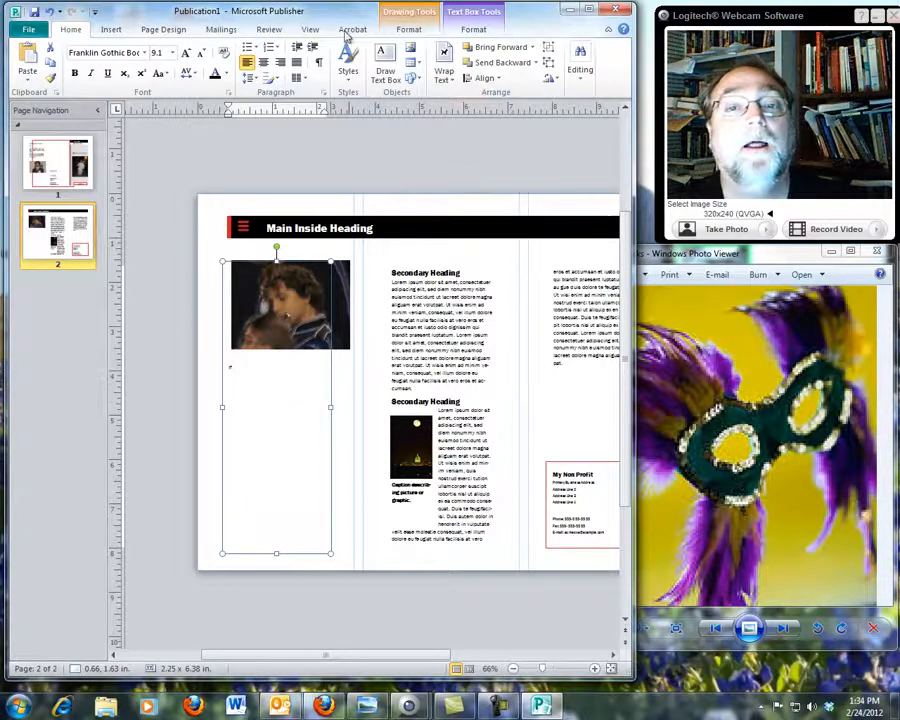
left_click(309, 30)
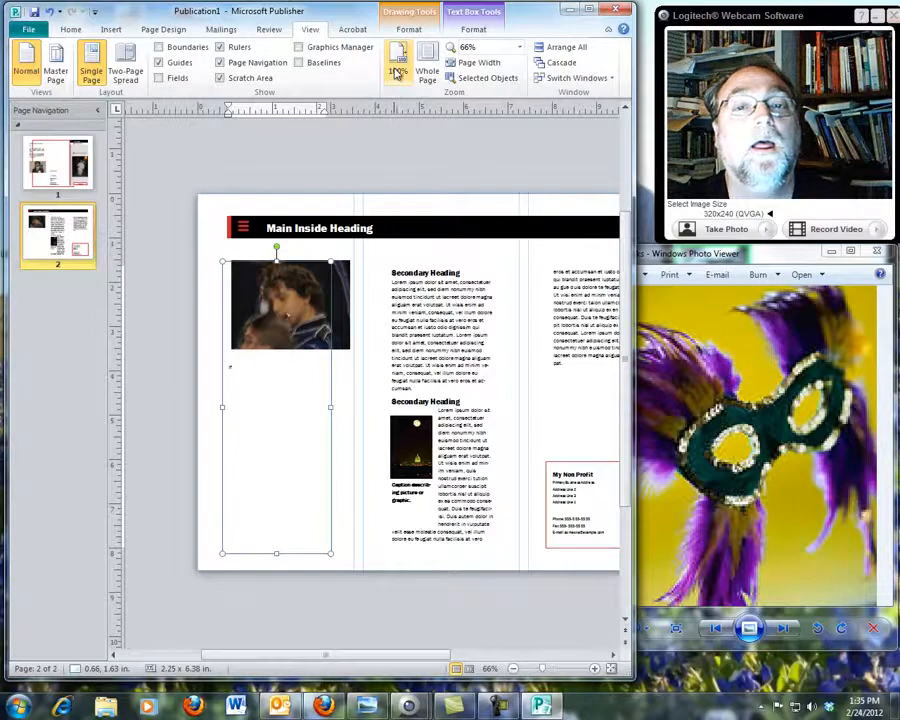
left_click(397, 74)
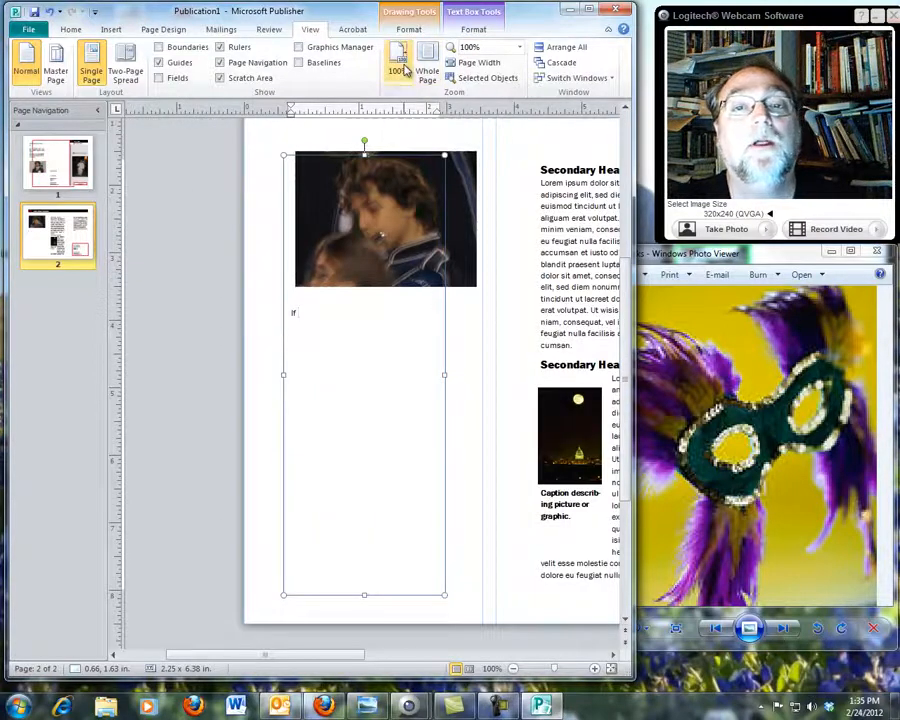
left_click(519, 47)
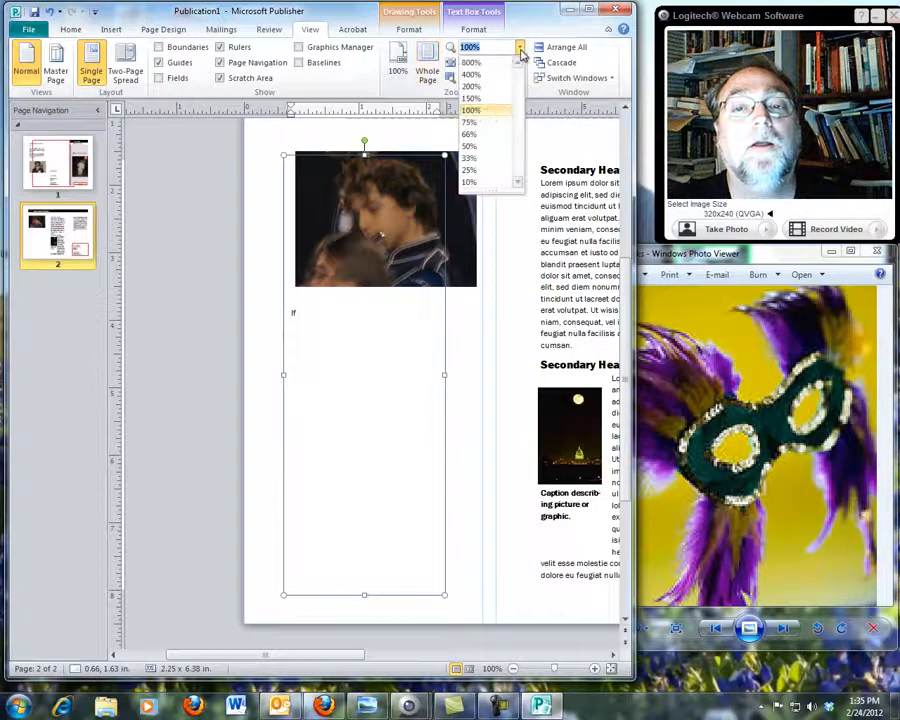
left_click(474, 98)
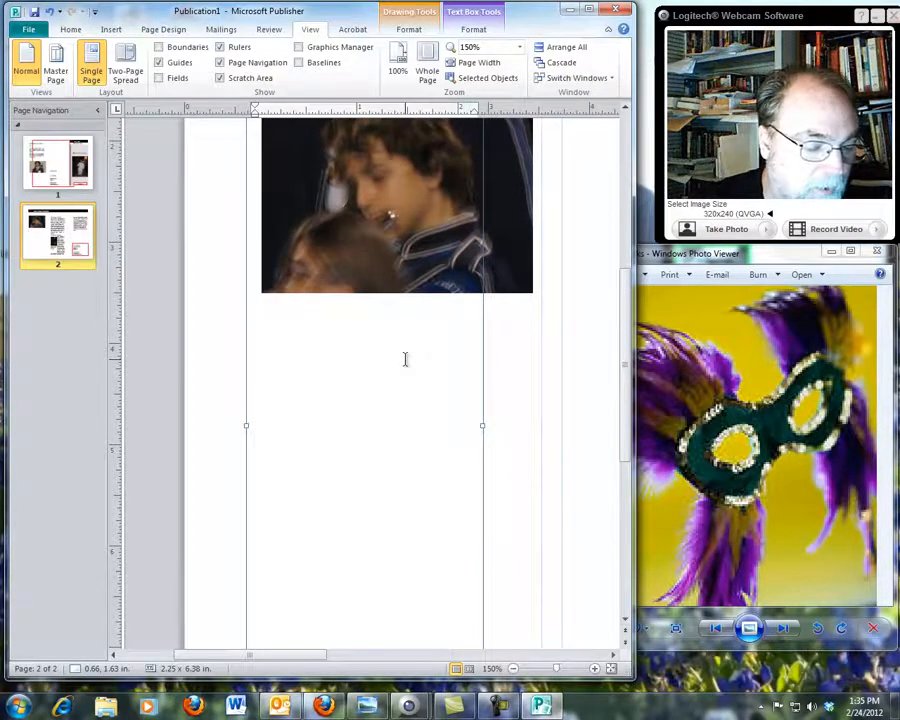
type("y")
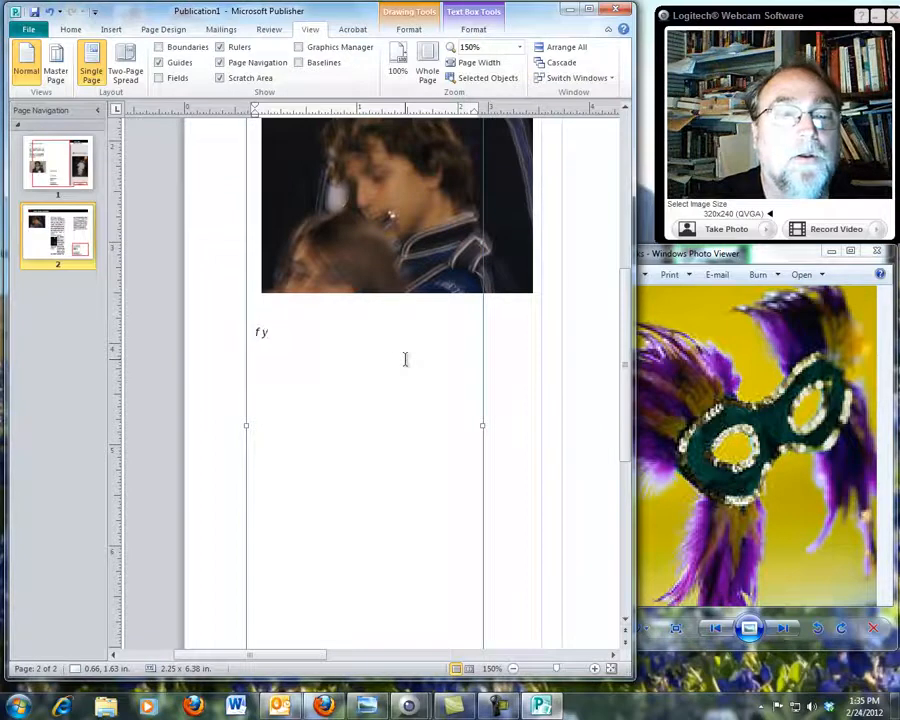
type("our Child F")
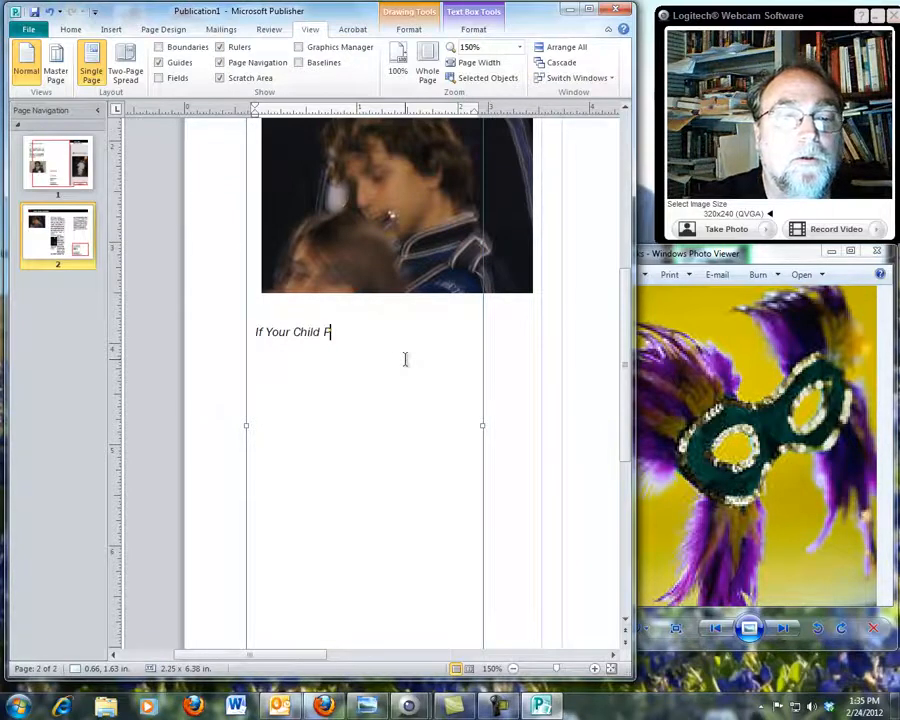
key("BackSpace")
key("BackSpace")
key("BackSpace")
key("BackSpace")
key("BackSpace")
key("BackSpace")
key("BackSpace")
key("BackSpace")
key("BackSpace")
key("BackSpace")
key("BackSpace")
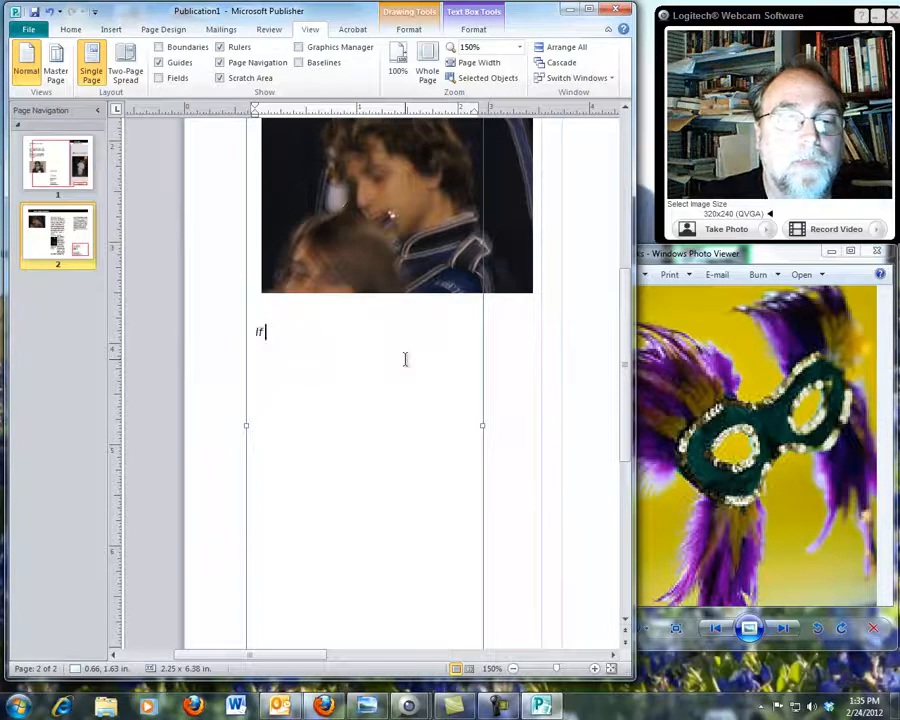
Enter the heading line "Warning Signs of a Flute Player:" below the photo and make it bold.
type("Warning Signs of a Flute Player")
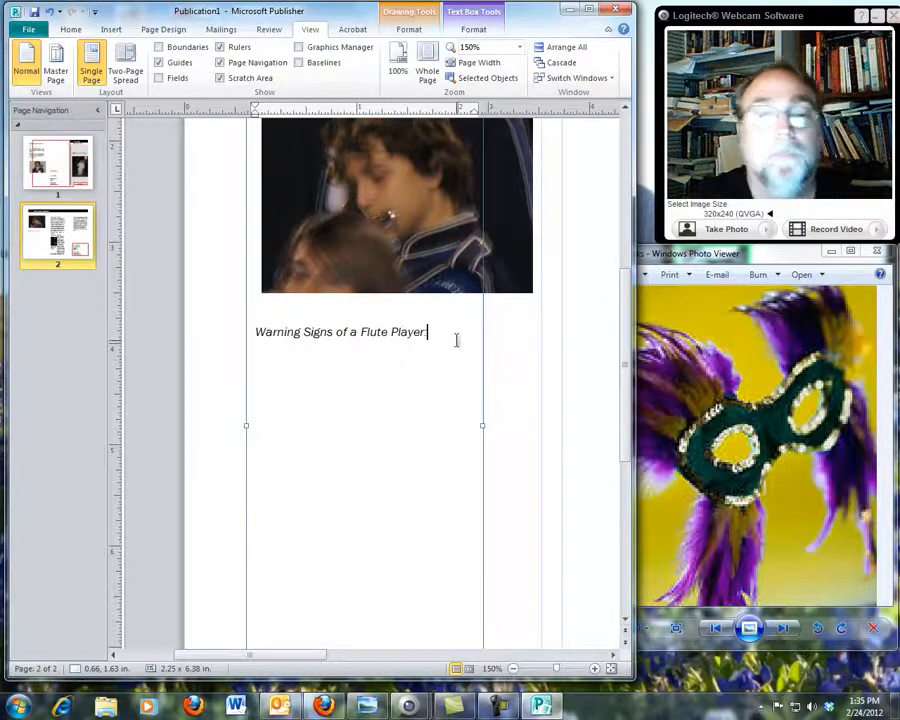
left_click_drag(457, 340, 258, 330)
key("ctrl+b")
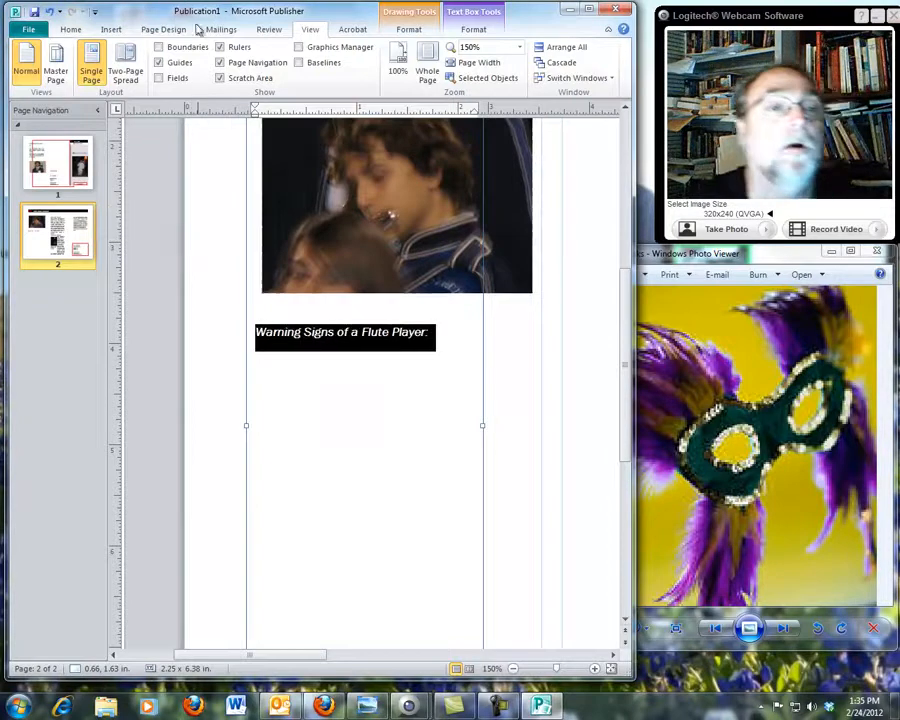
left_click(68, 28)
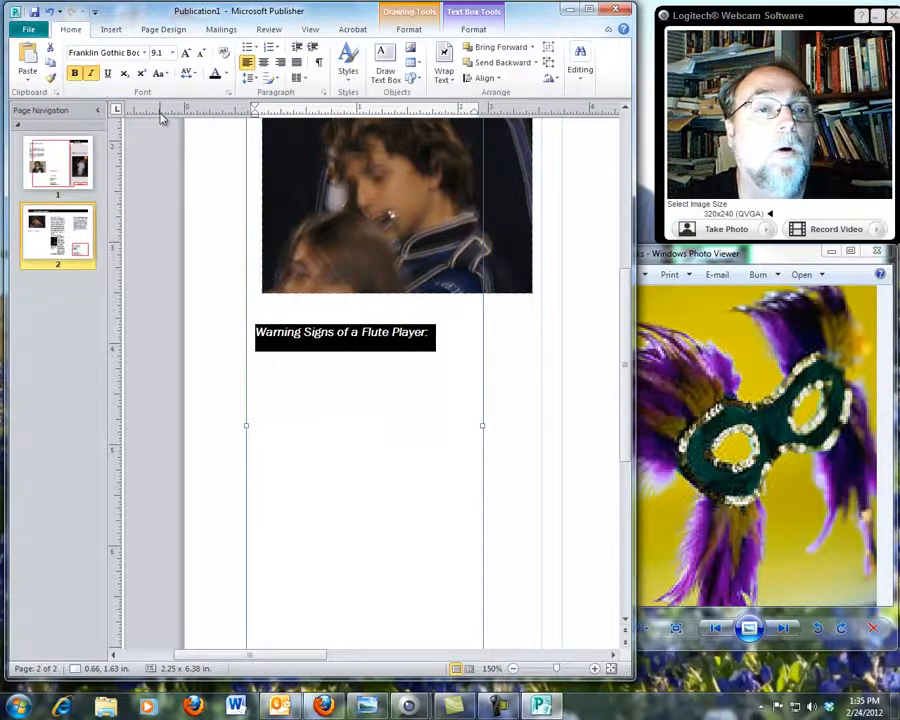
Start a bulleted list below the heading line with the first item "Owns flute".
left_click(448, 333)
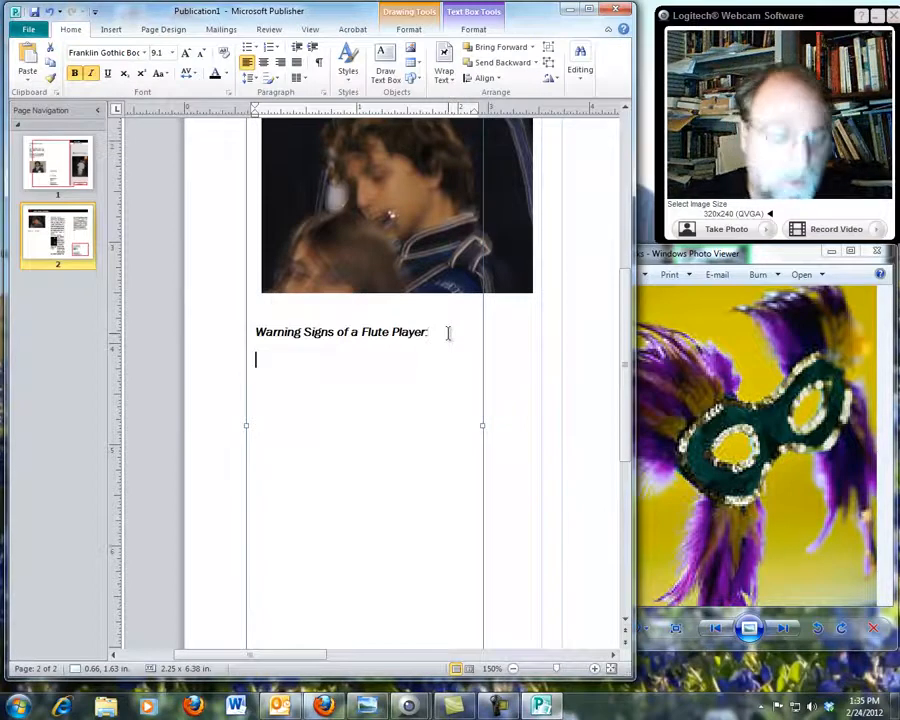
key("Return")
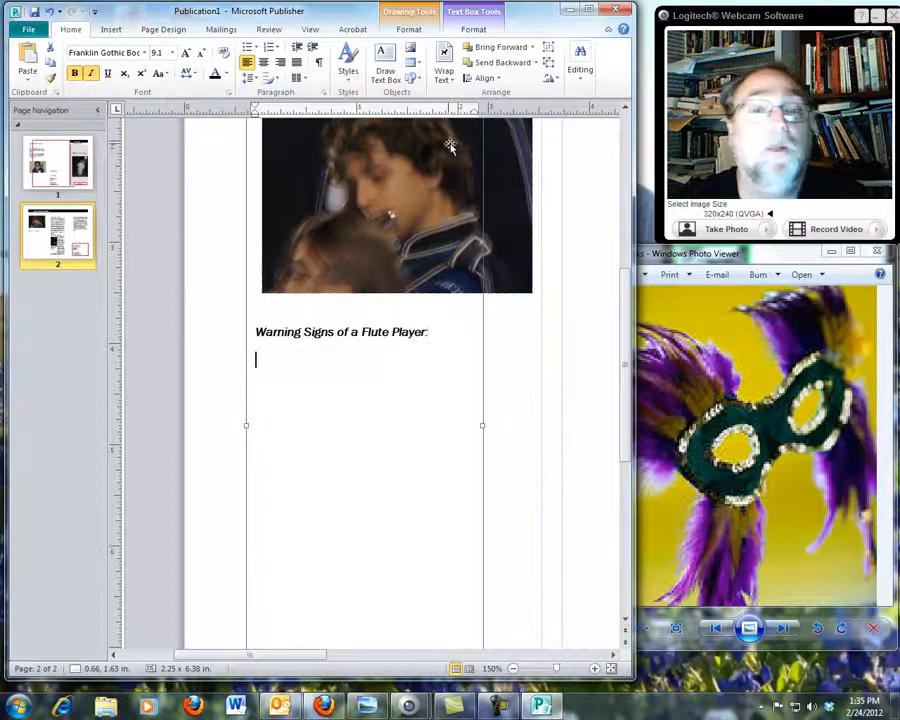
left_click(251, 49)
left_click(313, 93)
type("Owns flu")
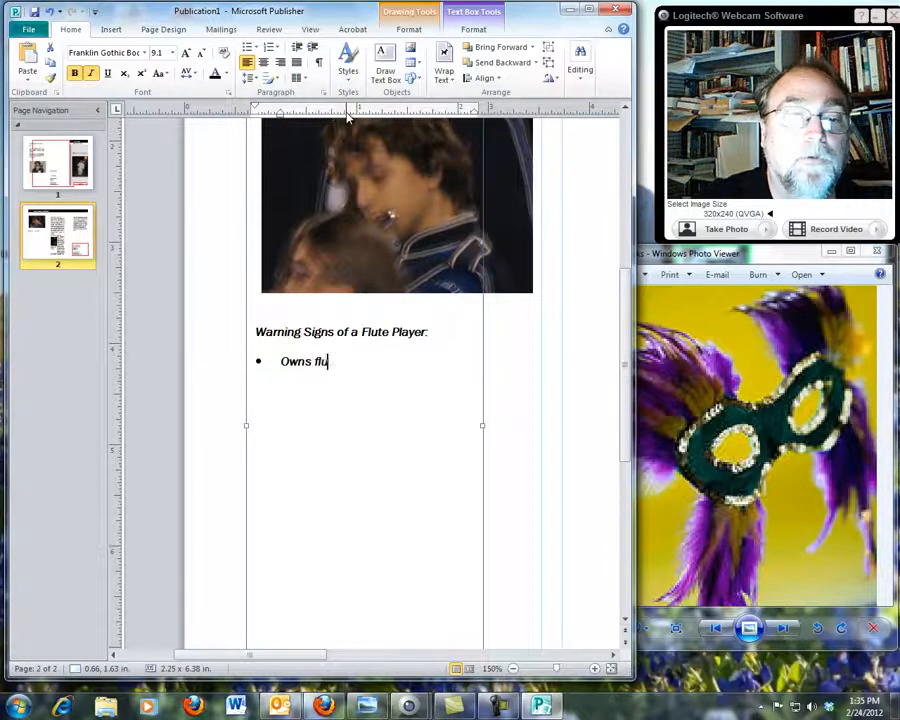
type("te")
key("Return")
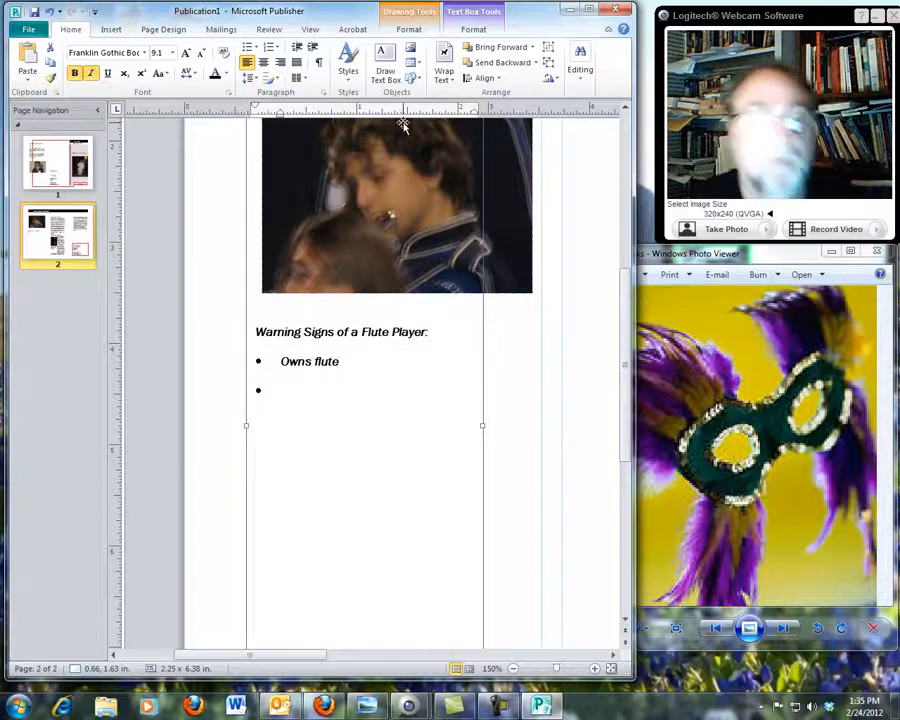
Add the bulleted items "Joins Band" and "Disappears on Friday Night" to the list.
type("Joins")
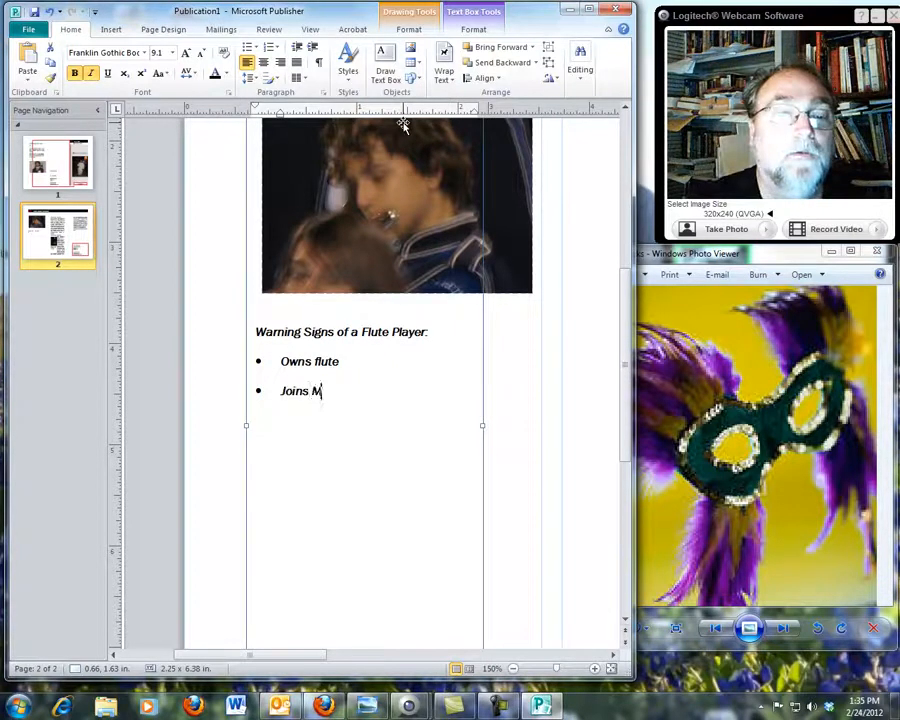
type(" Band")
key("Return")
type("Disappeas")
type("s on Friday")
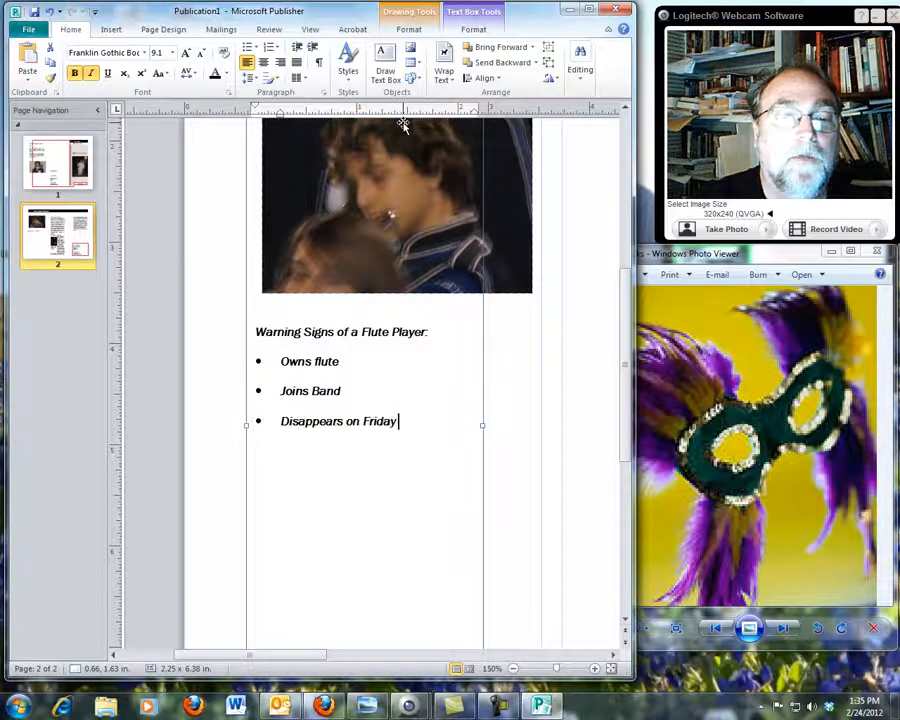
type(" rNith")
key("BackSpace")
type("ght")
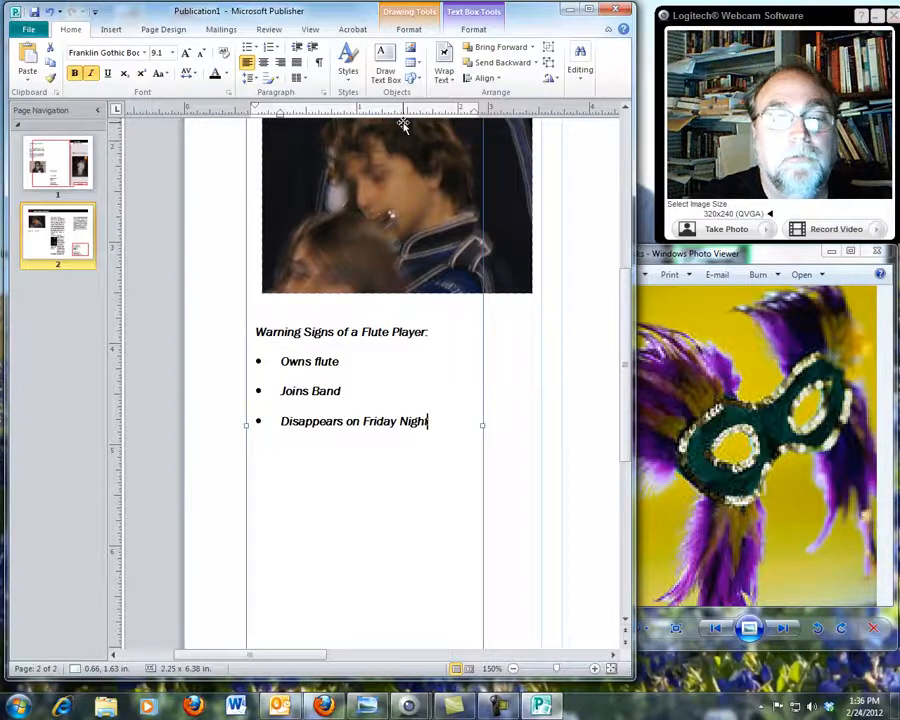
left_click(529, 412)
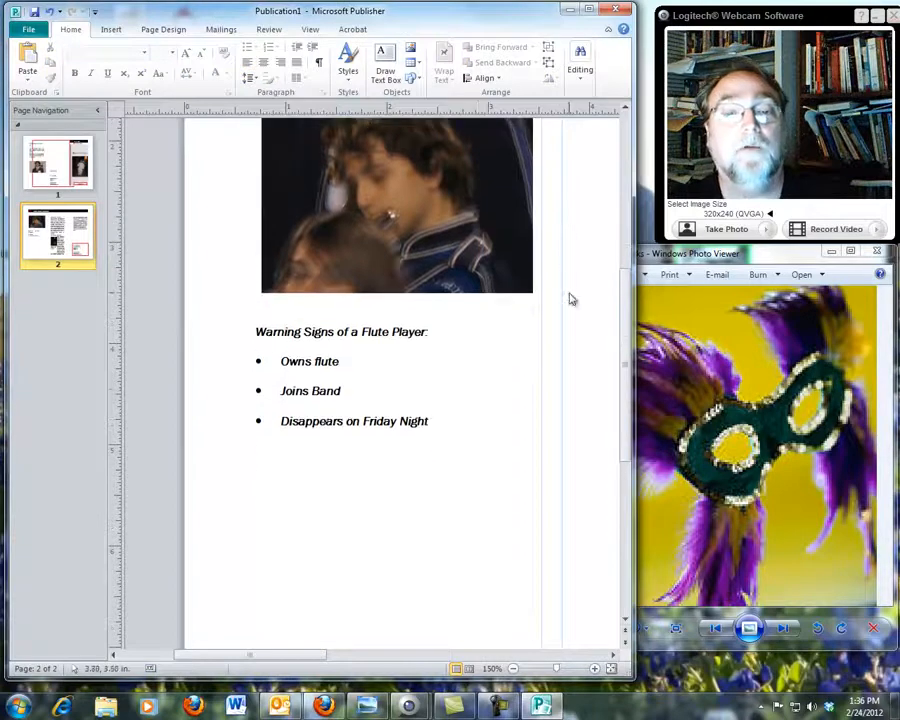
End the bulleted list after its third item and increase the indent of all three bulleted items.
left_click(459, 417)
key("BackSpace")
key("BackSpace")
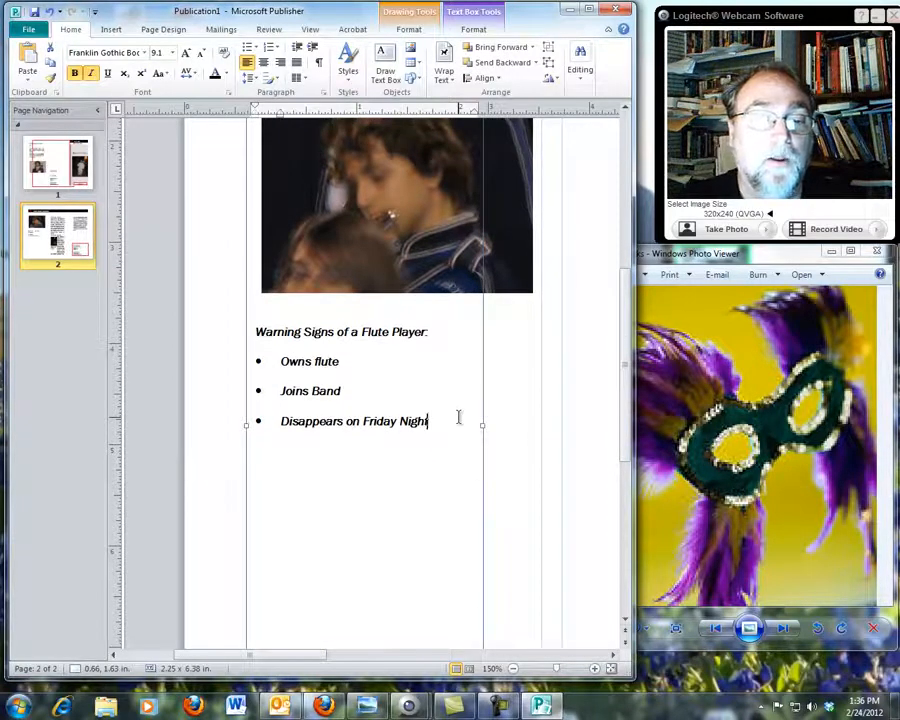
key("BackSpace")
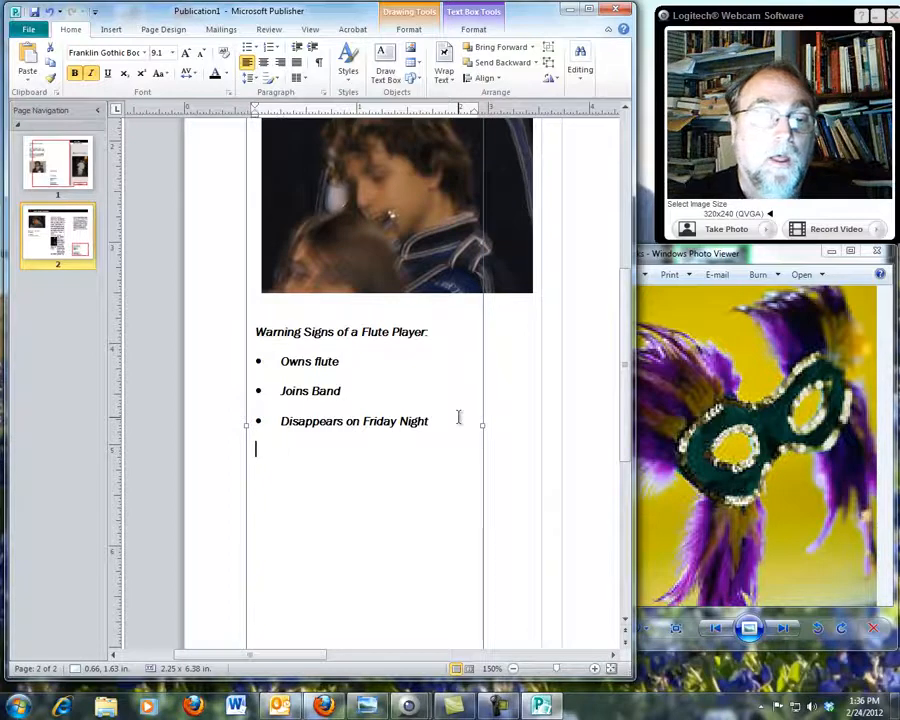
left_click_drag(450, 422, 281, 361)
left_click(313, 49)
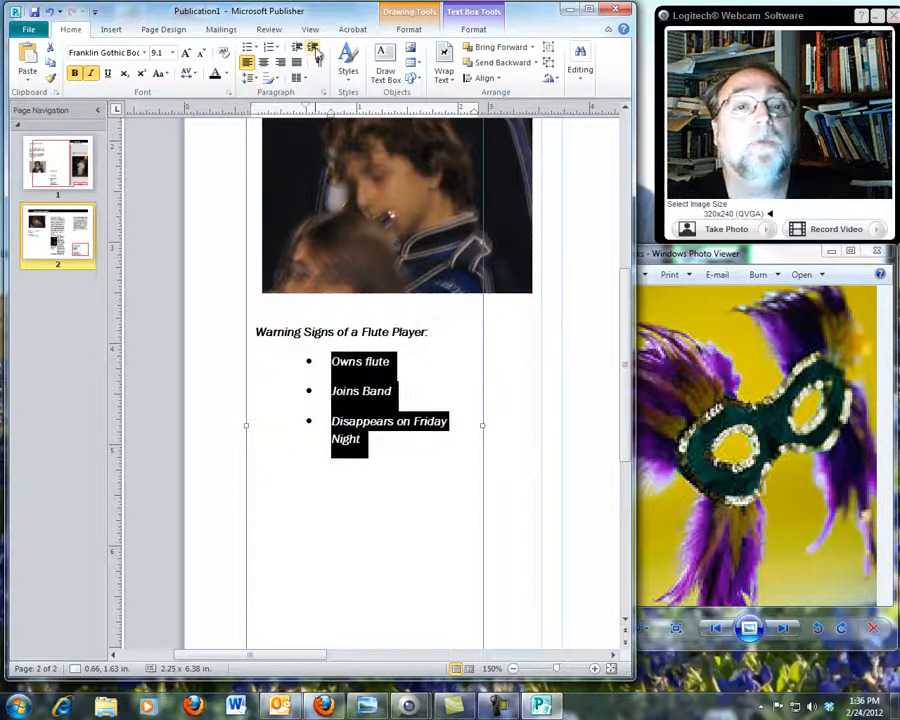
Increase the indent of the heading line "Warning Signs of a Flute Player:" above the bulleted list.
left_click_drag(428, 332, 267, 337)
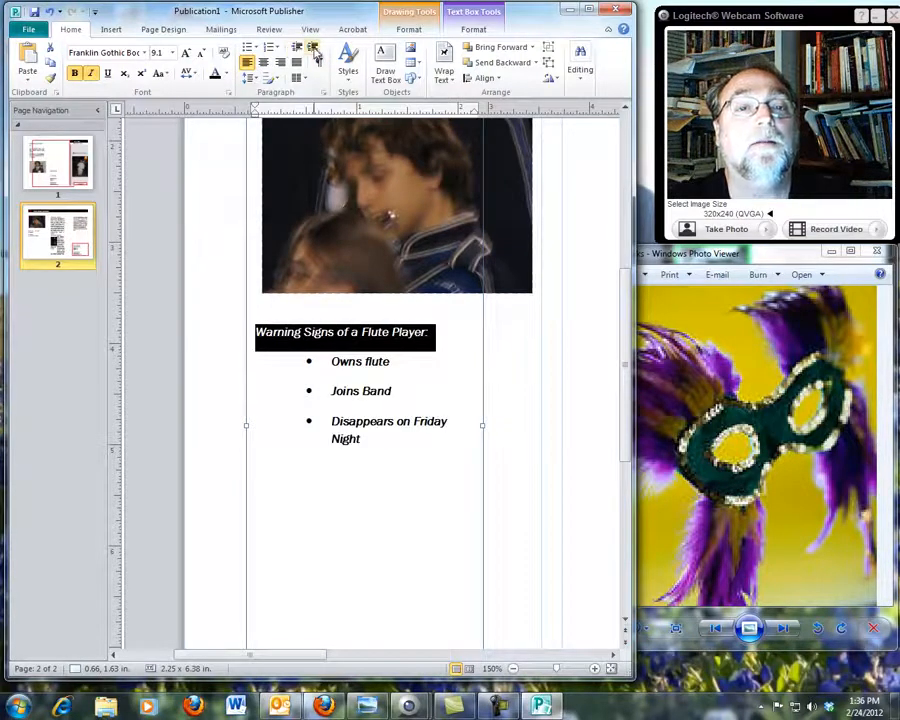
left_click(313, 50)
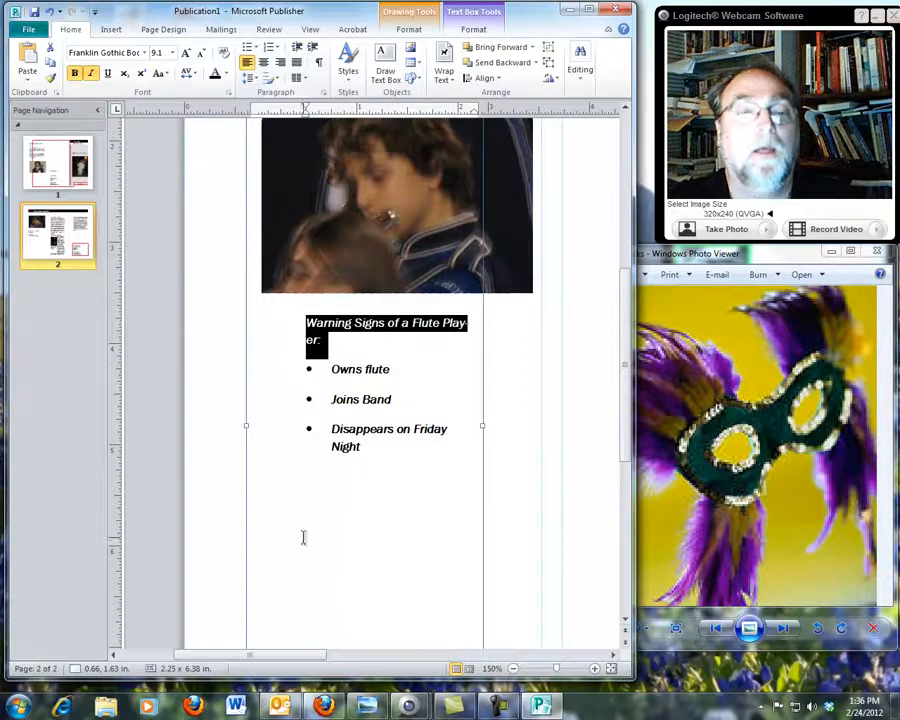
left_click(297, 476)
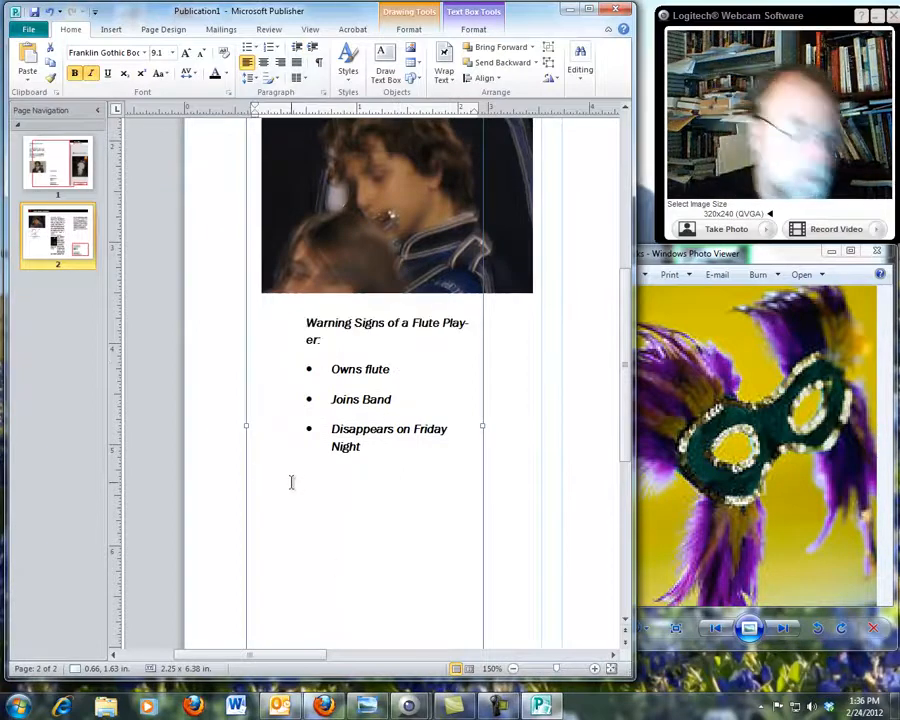
type("If you, or some")
key("BackSpace")
key("BackSpace")
key("BackSpace")
key("BackSpace")
key("BackSpace")
key("BackSpace")
key("BackSpace")
key("BackSpace")
key("BackSpace")
key("BackSpace")
key("BackSpace")
key("BackSpace")
key("BackSpace")
key("BackSpace")
Start a paragraph below the bulleted list with "If you" in regular text without bold, italic or underline.
key("ctrl+i")
key("ctrl+u")
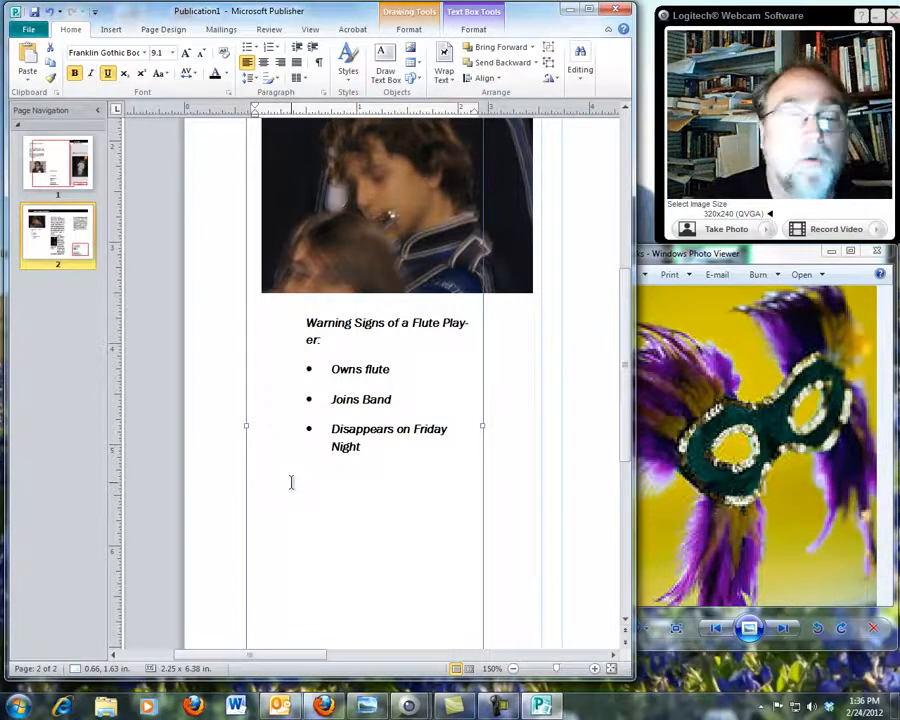
type("you")
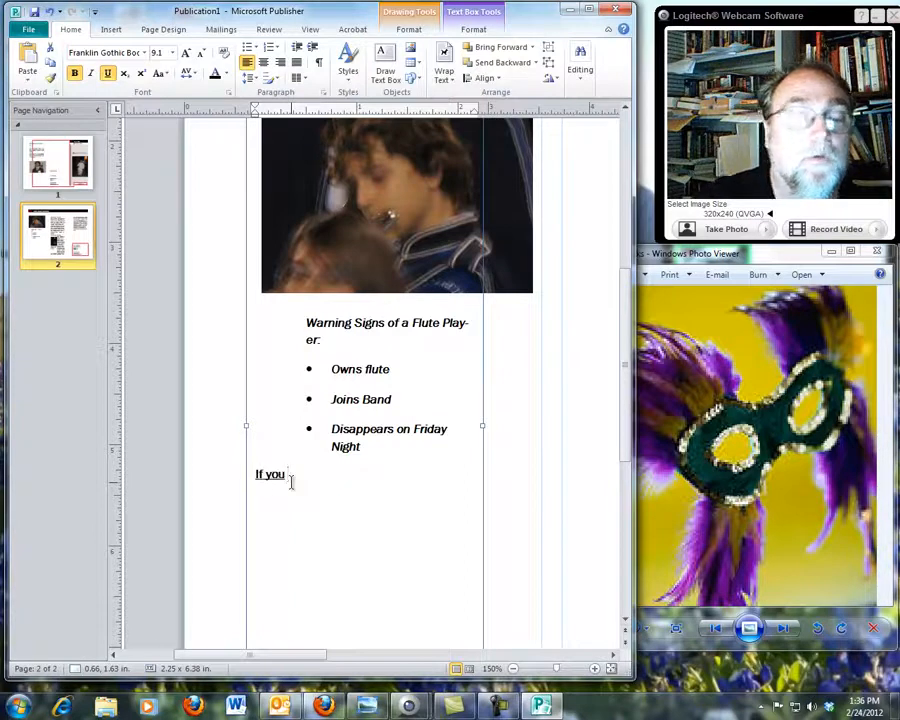
left_click_drag(296, 475, 241, 474)
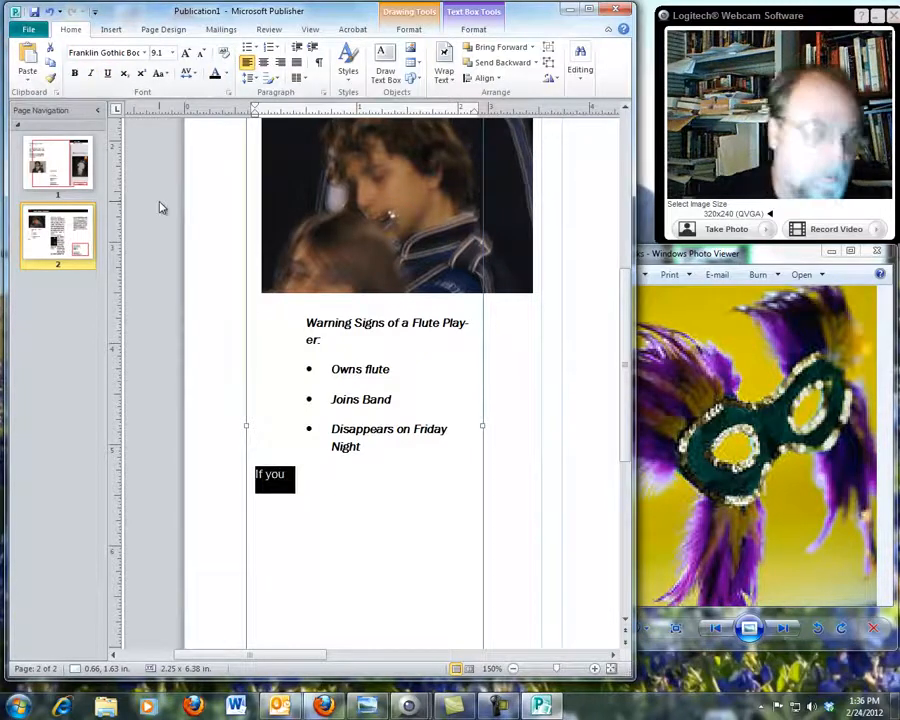
Continue the paragraph below the list with ", or someone you love, plays flute, then".
type(", cr someone")
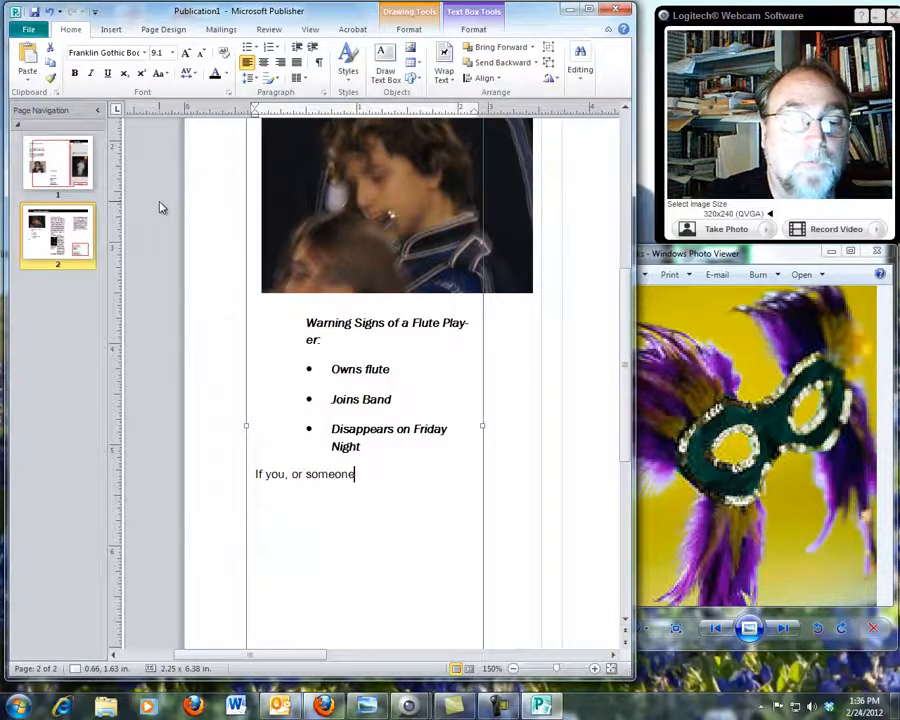
type(" you love, plays flute, tehn")
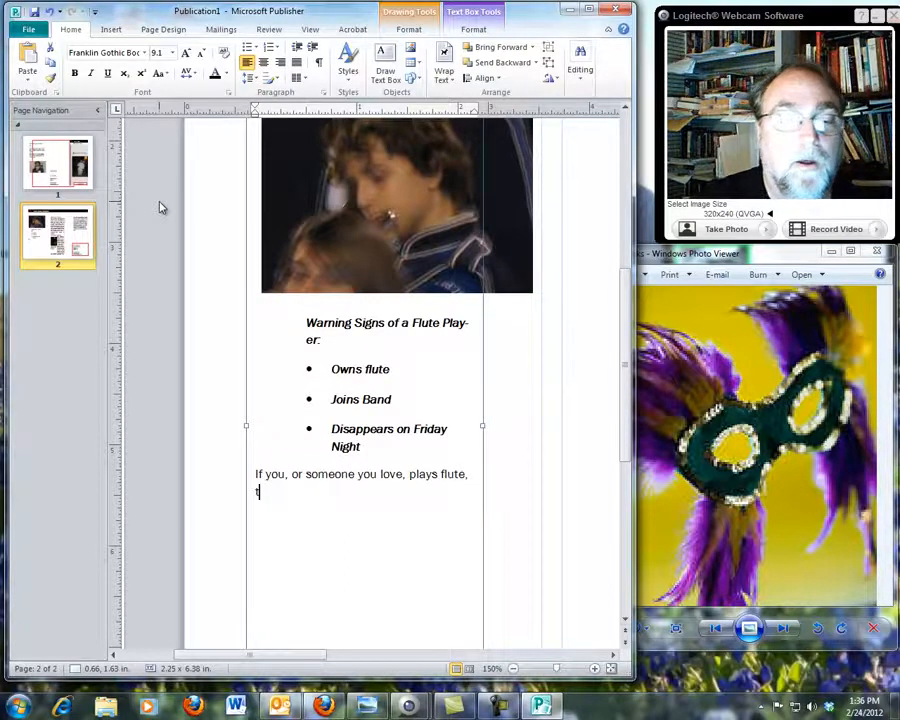
type("hen")
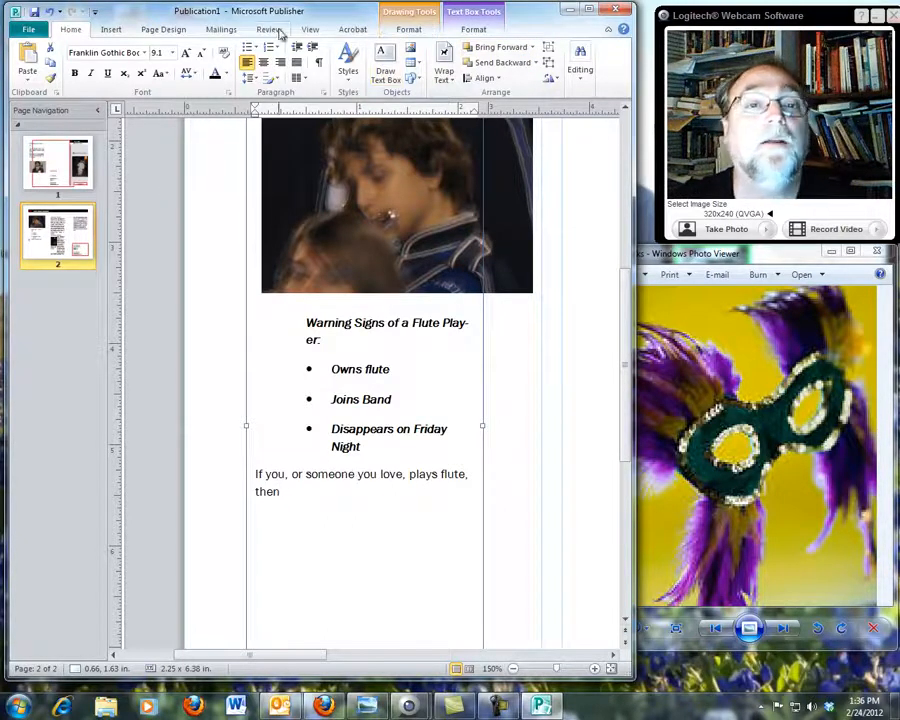
Zoom out to 66% and examine the inside page with its main heading and the outside page of the brochure.
left_click(310, 29)
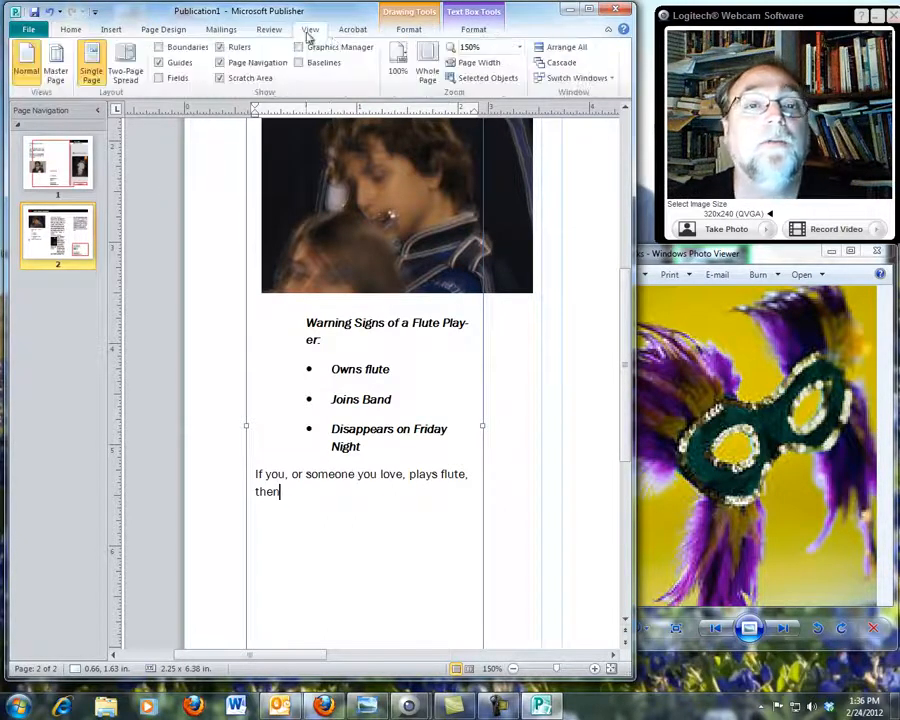
left_click(400, 62)
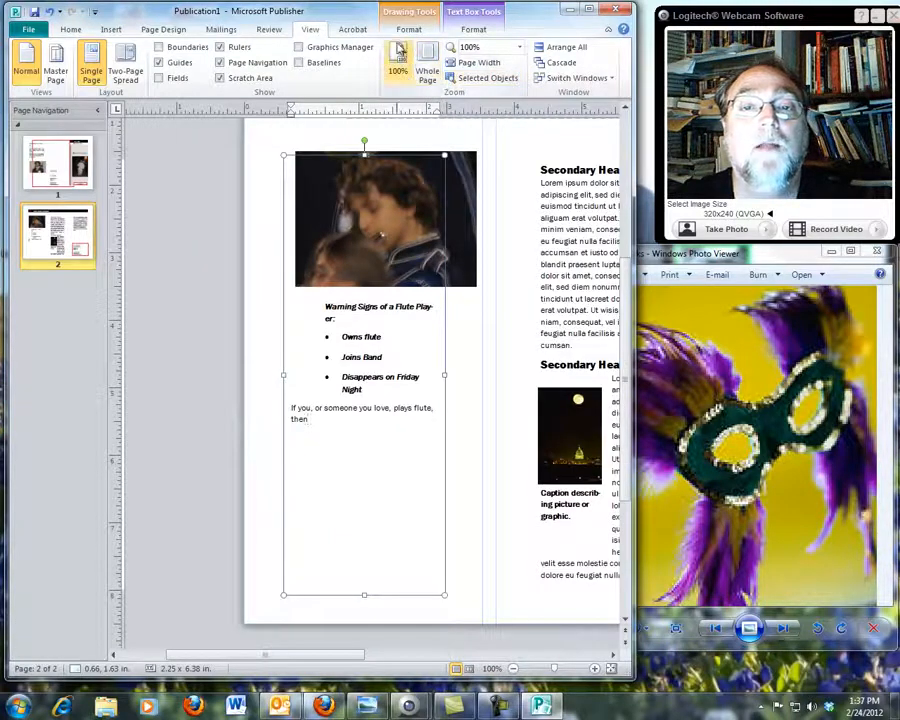
left_click(519, 47)
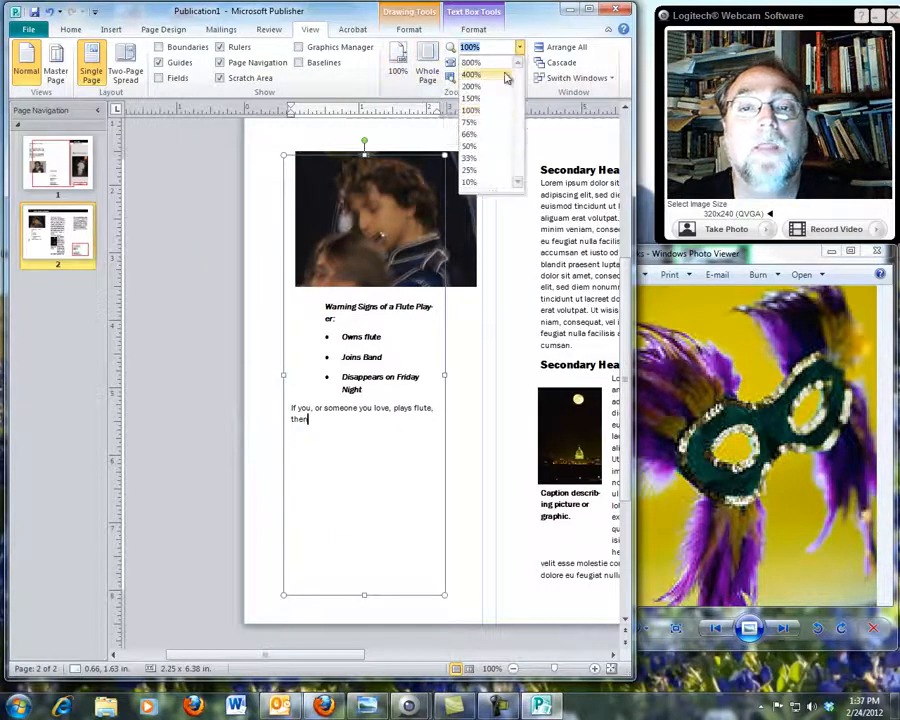
left_click(482, 139)
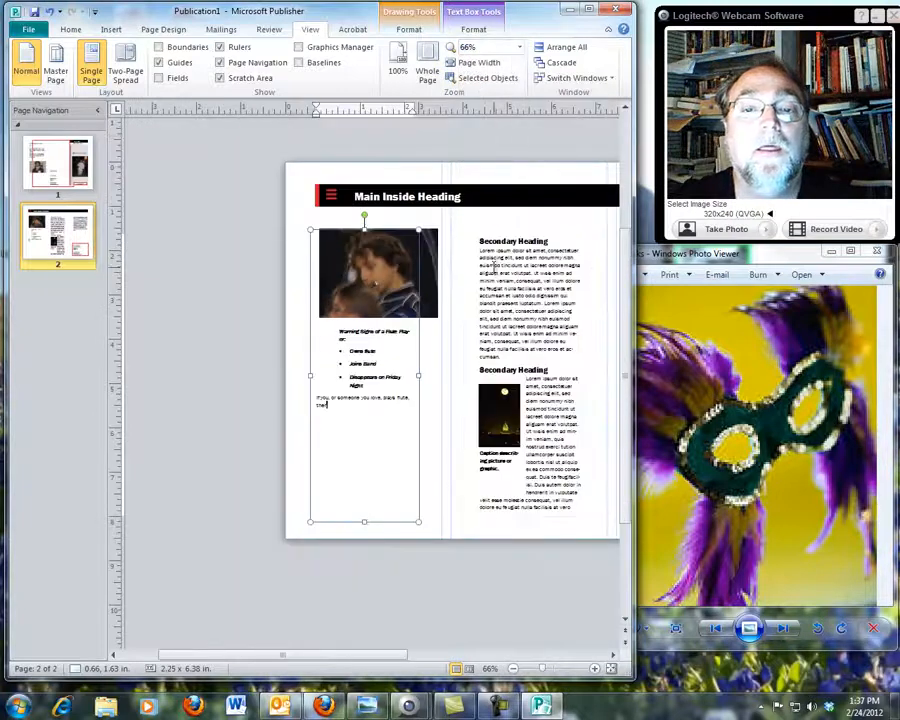
left_click(562, 197)
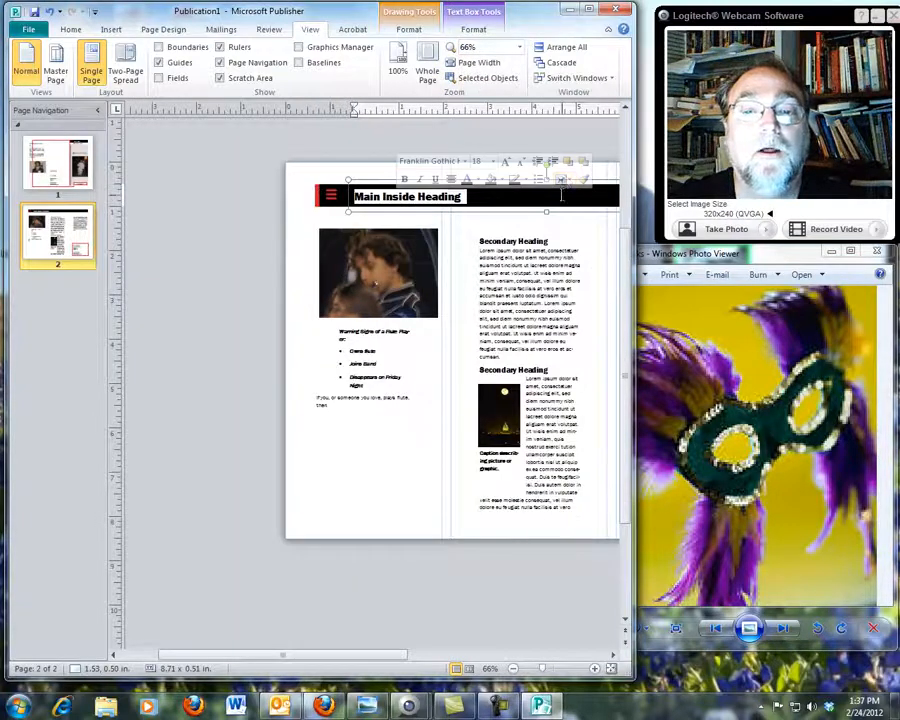
left_click_drag(287, 657, 370, 660)
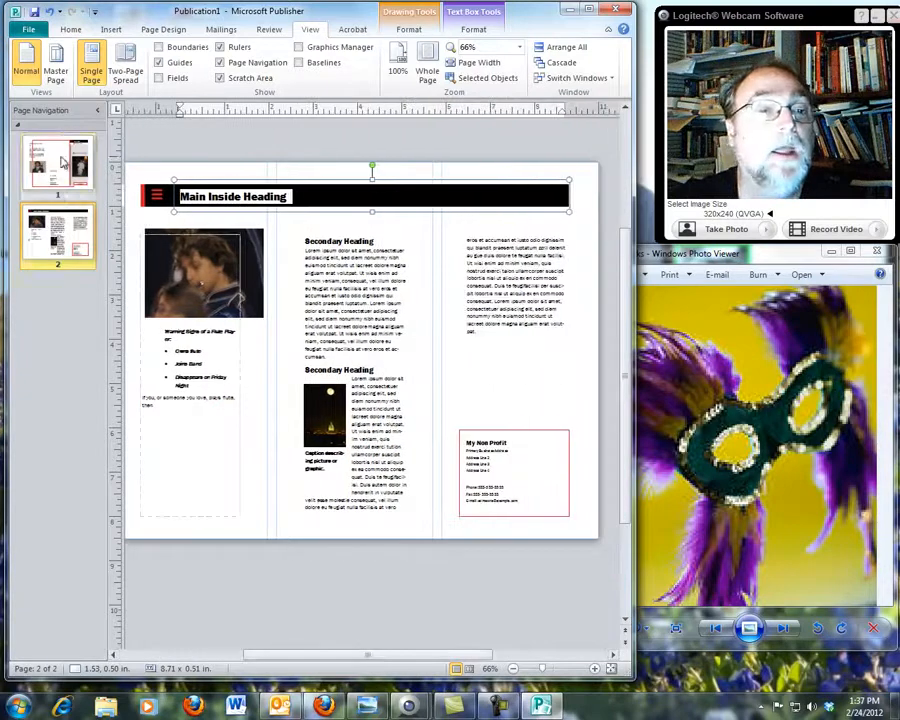
left_click(80, 167)
left_click(55, 240)
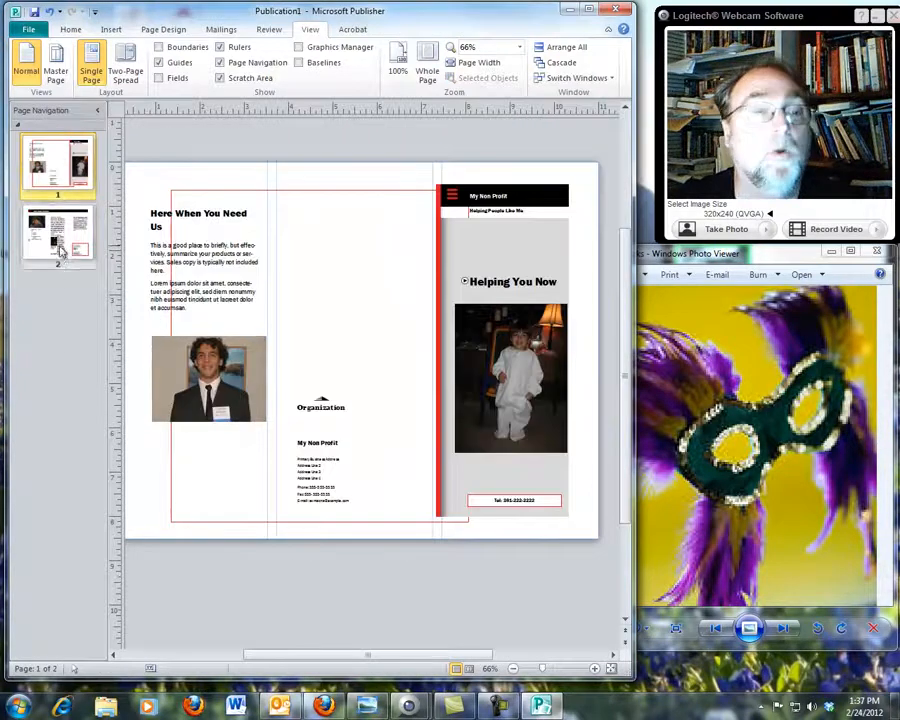